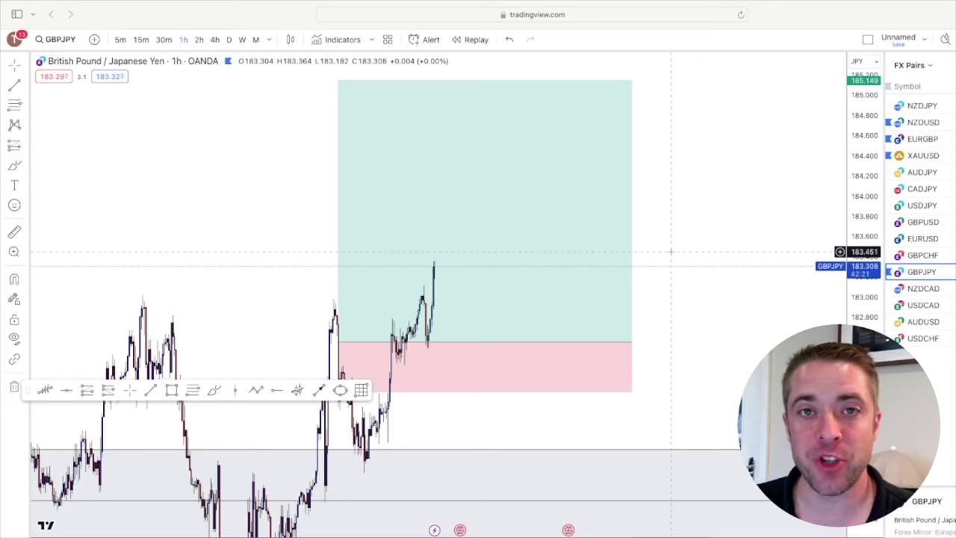
# Review the long position and the earlier price action on the 1-hour GBPJPY chart.
pyautogui.click(340, 353)
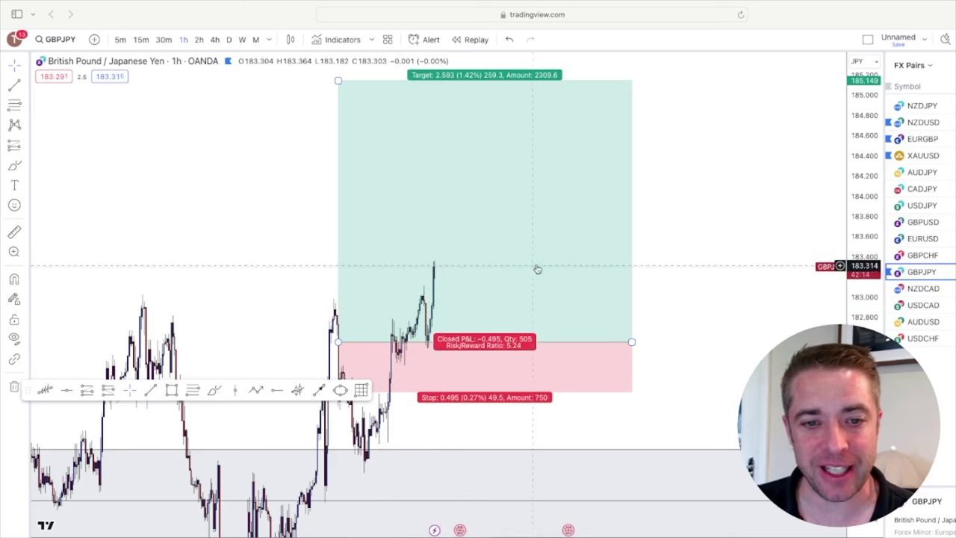
pyautogui.moveTo(682, 301); pyautogui.dragTo(788, 336)
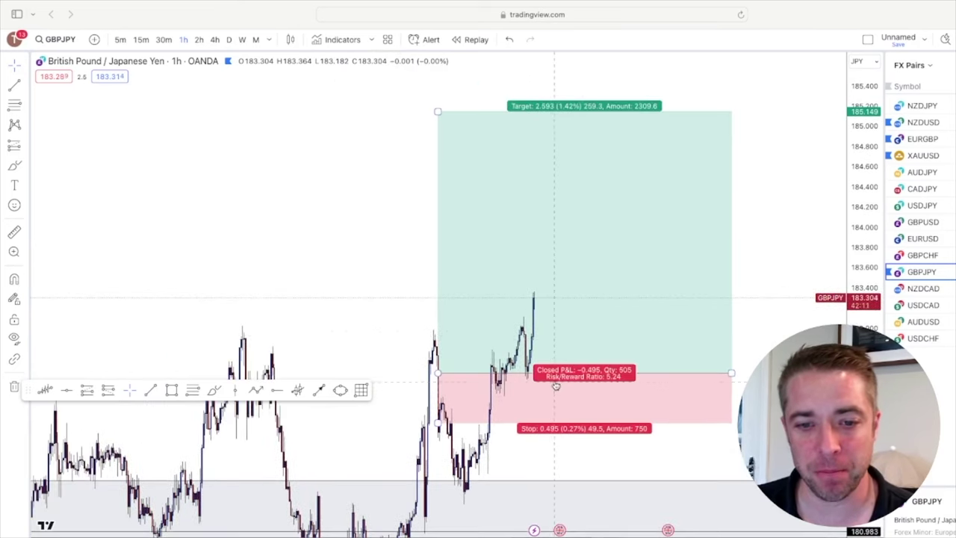
pyautogui.moveTo(379, 323); pyautogui.dragTo(453, 320)
pyautogui.hscroll(-3, 454, 321)
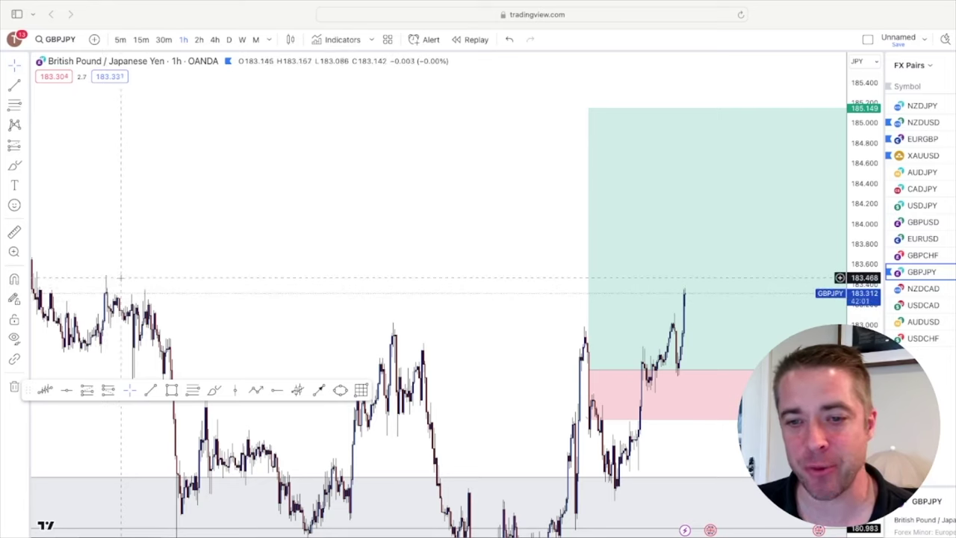
pyautogui.hscroll(5, 133, 275)
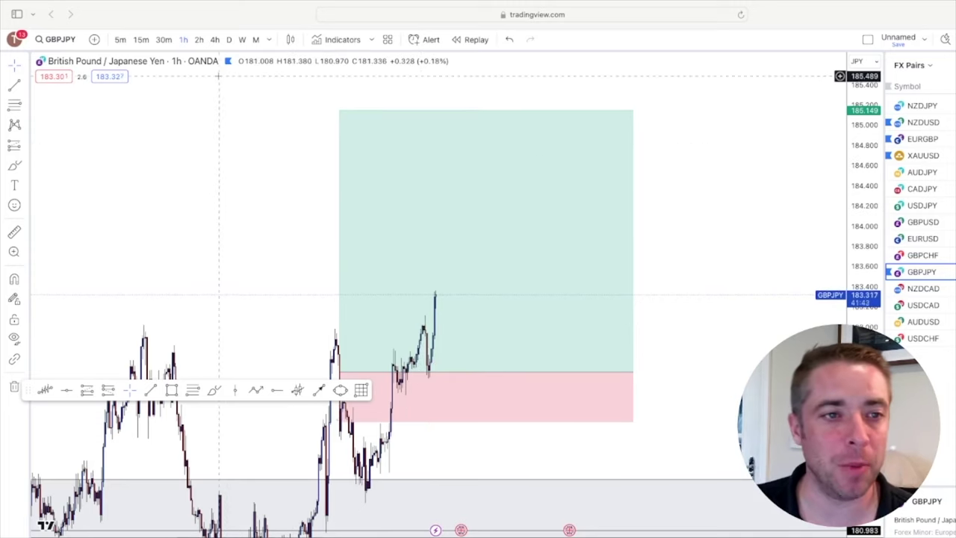
# Switch the GBPJPY chart to the weekly timeframe and reset its view to show the long-term trend.
pyautogui.click(241, 39)
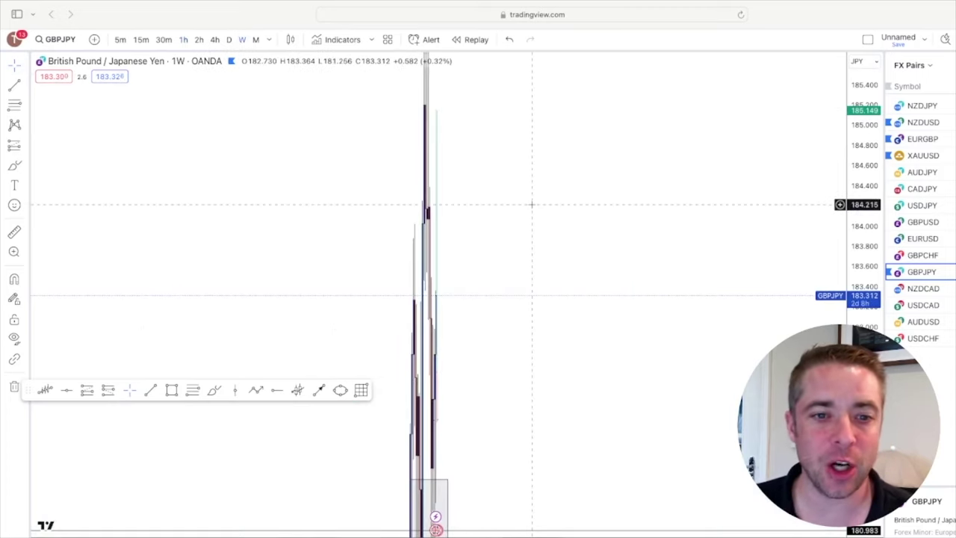
pyautogui.rightClick(531, 203)
pyautogui.click(555, 215)
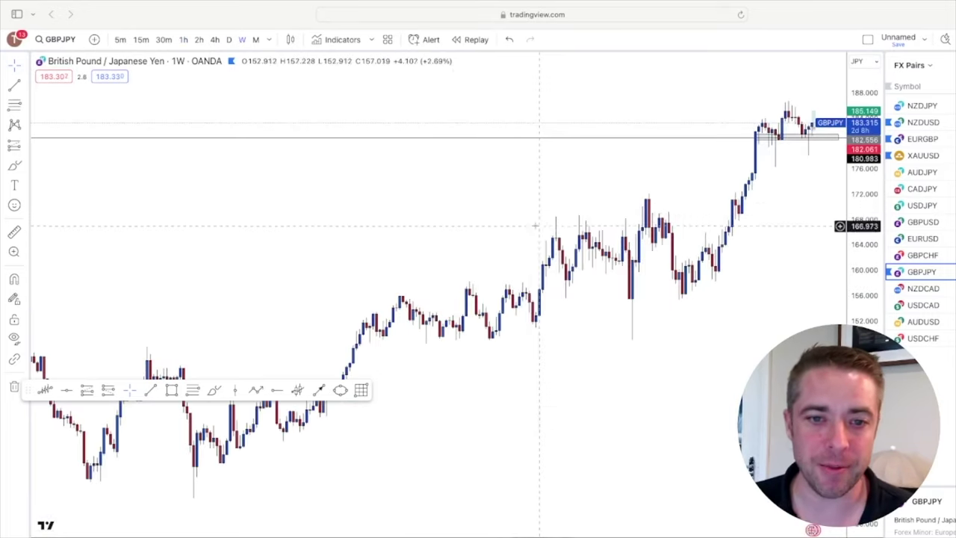
pyautogui.moveTo(338, 214); pyautogui.dragTo(201, 218)
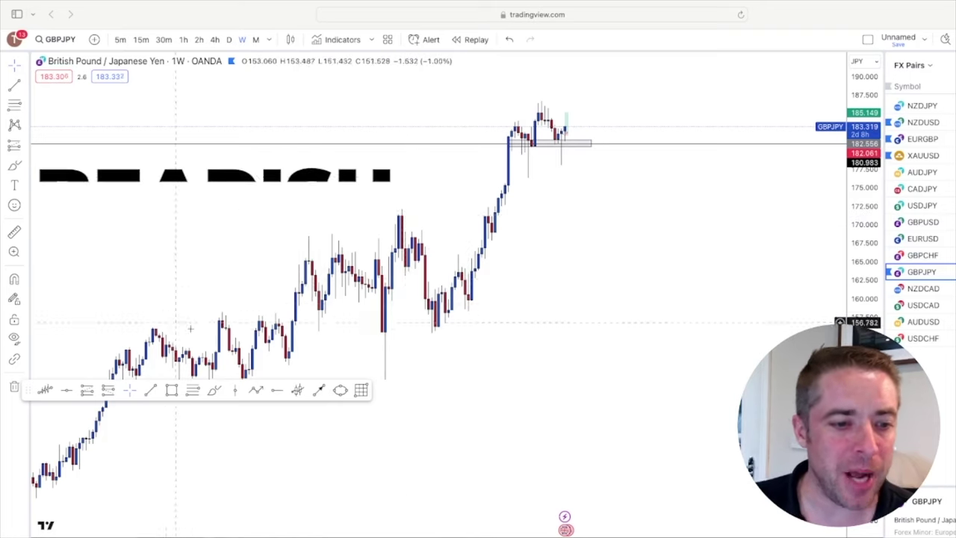
# Trace the weekly higher highs and higher lows with a Path from the swing low near 157 to a projected high at about 188.8.
pyautogui.click(257, 389)
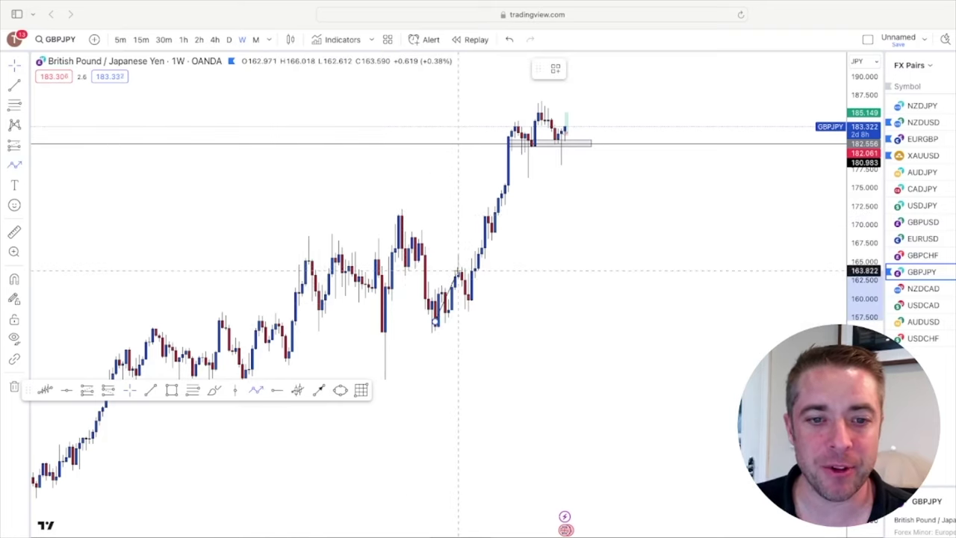
pyautogui.click(458, 271)
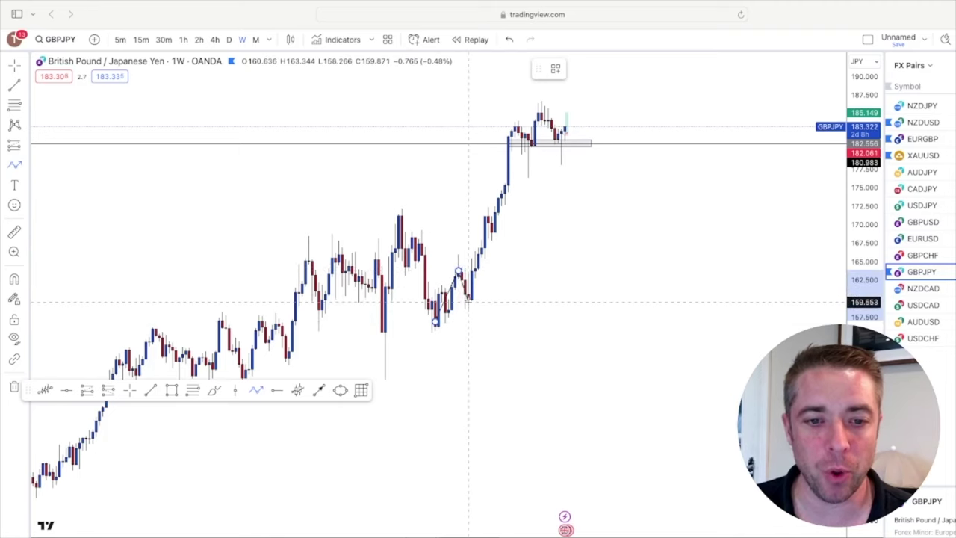
pyautogui.click(485, 213)
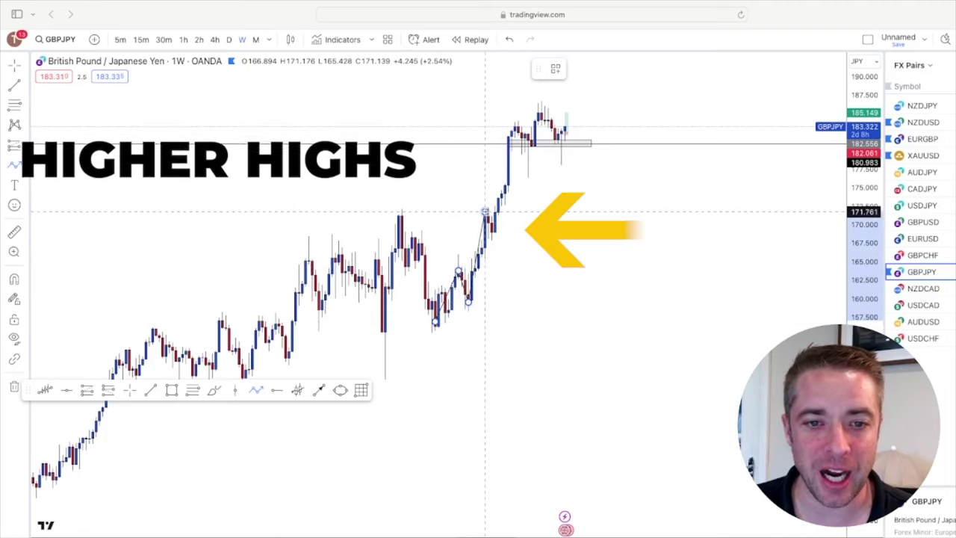
pyautogui.click(495, 232)
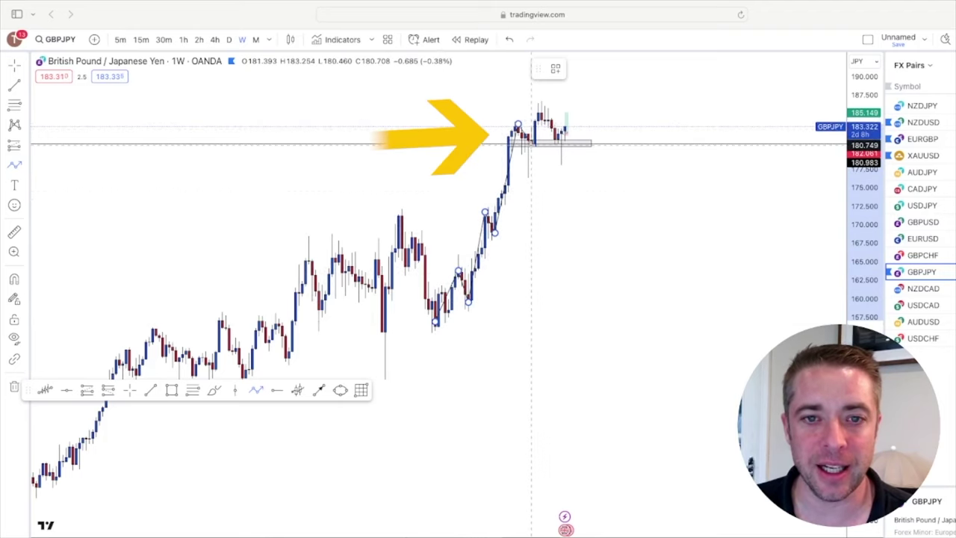
pyautogui.click(531, 144)
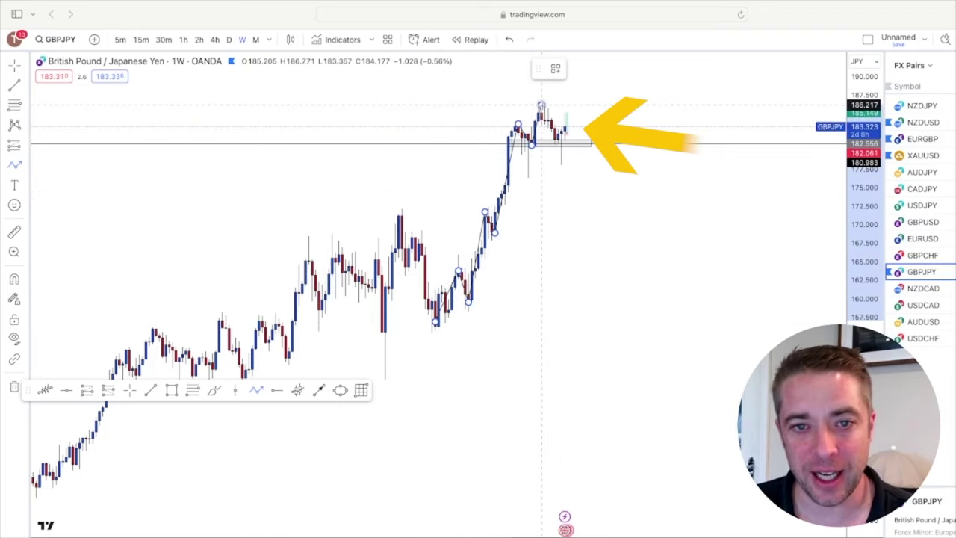
pyautogui.click(541, 105)
pyautogui.click(561, 140)
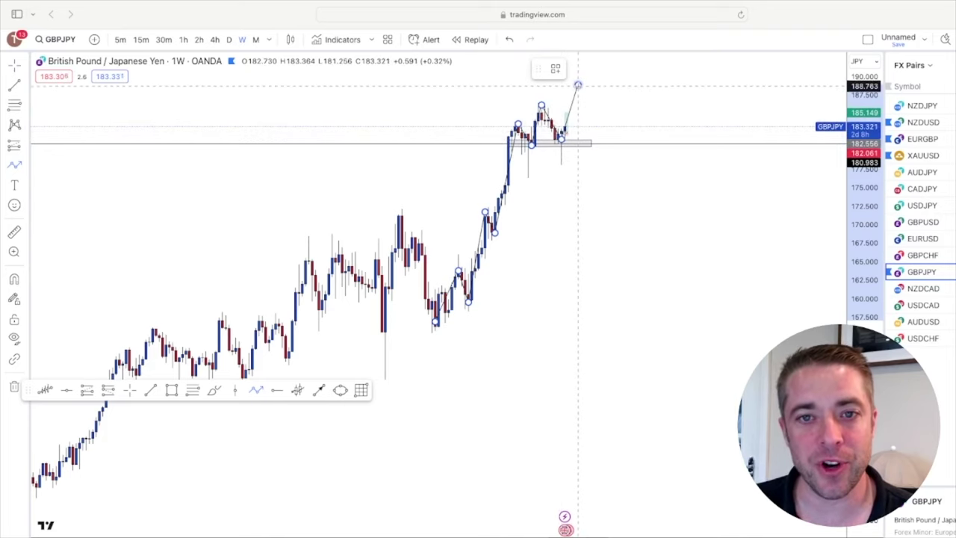
pyautogui.click(578, 85)
pyautogui.click(463, 251)
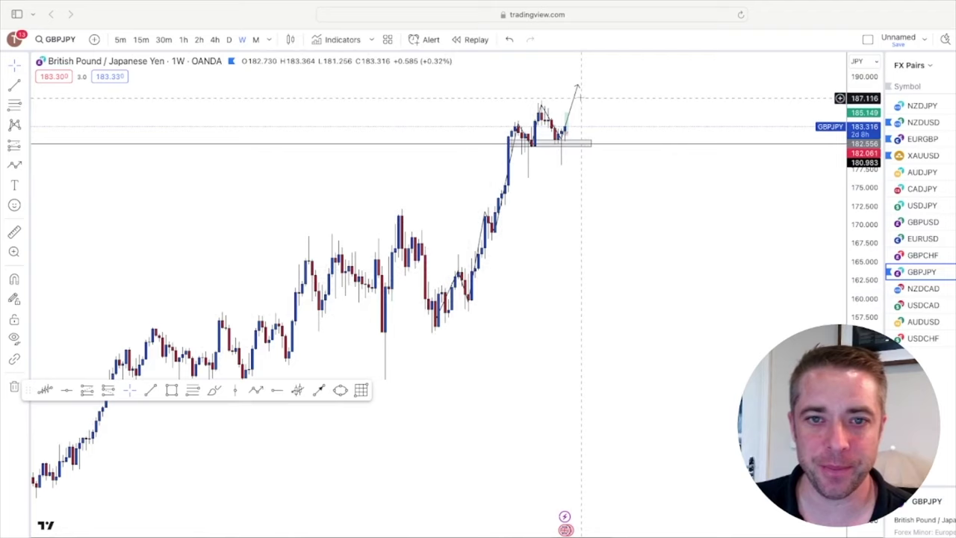
# Delete the path from the weekly chart and switch to the daily timeframe, framing the uptrend and the grey support zone.
pyautogui.click(577, 98)
pyautogui.press('Delete')
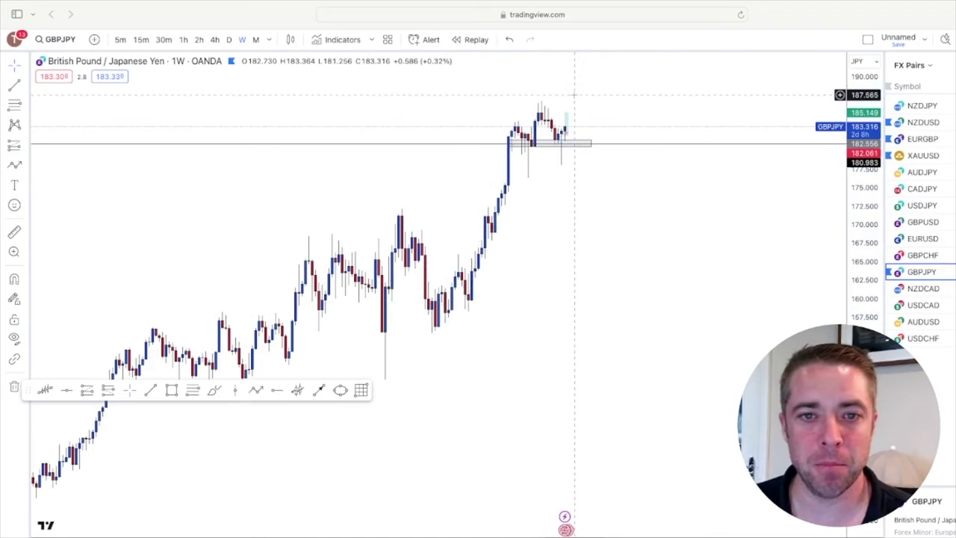
pyautogui.click(229, 40)
pyautogui.scroll(3, 471, 257)
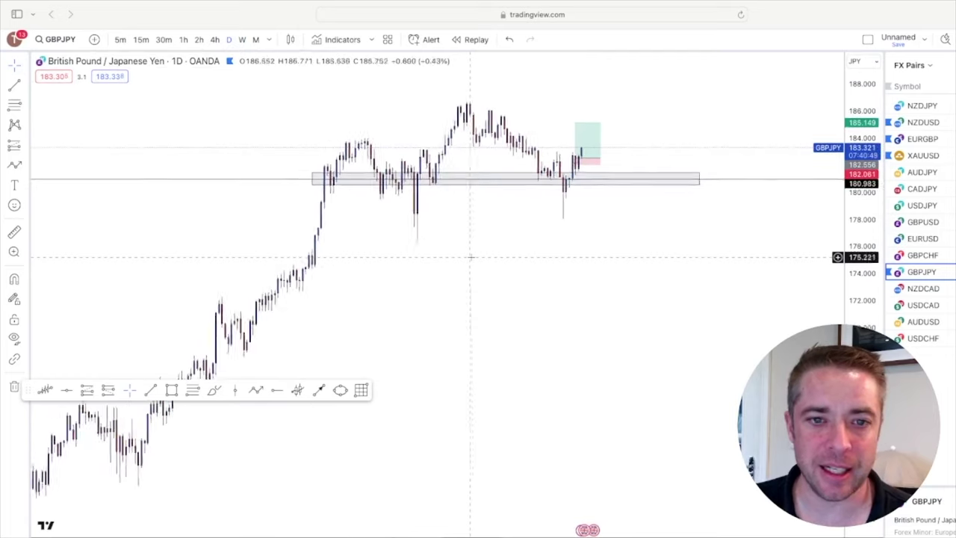
pyautogui.scroll(2, 470, 257)
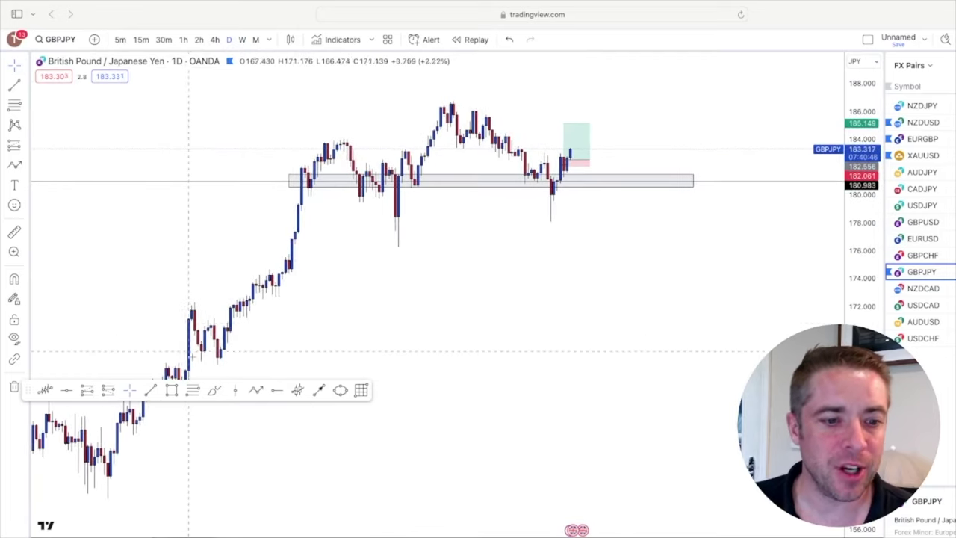
# Trace the daily uptrend with a Path through its swing highs and lows, continuing through the ranging swings around the grey support zone.
pyautogui.click(257, 391)
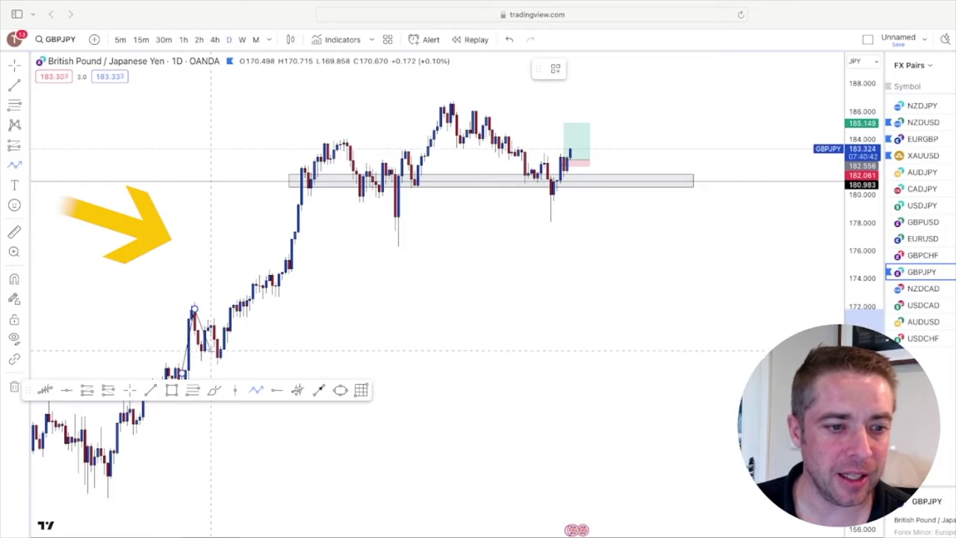
pyautogui.click(259, 280)
pyautogui.click(276, 286)
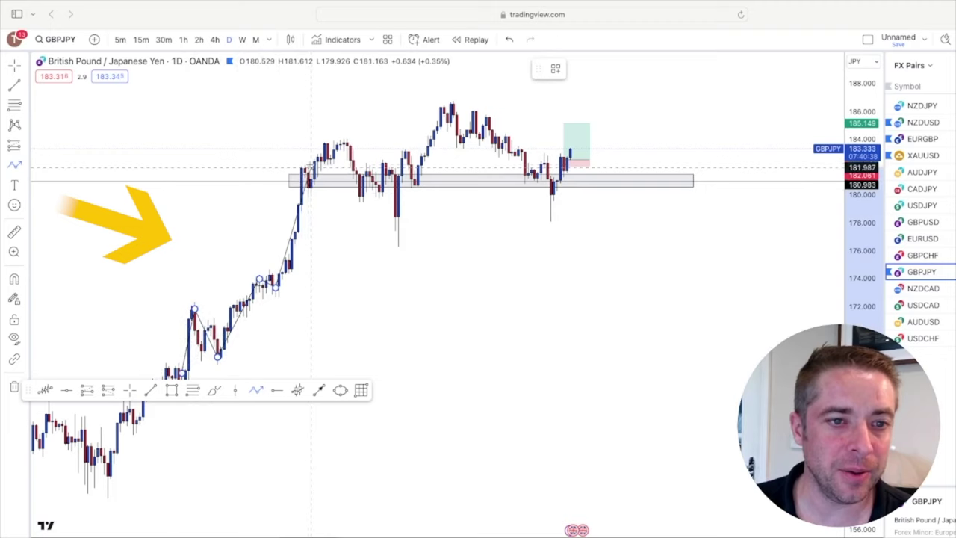
pyautogui.click(301, 165)
pyautogui.click(310, 184)
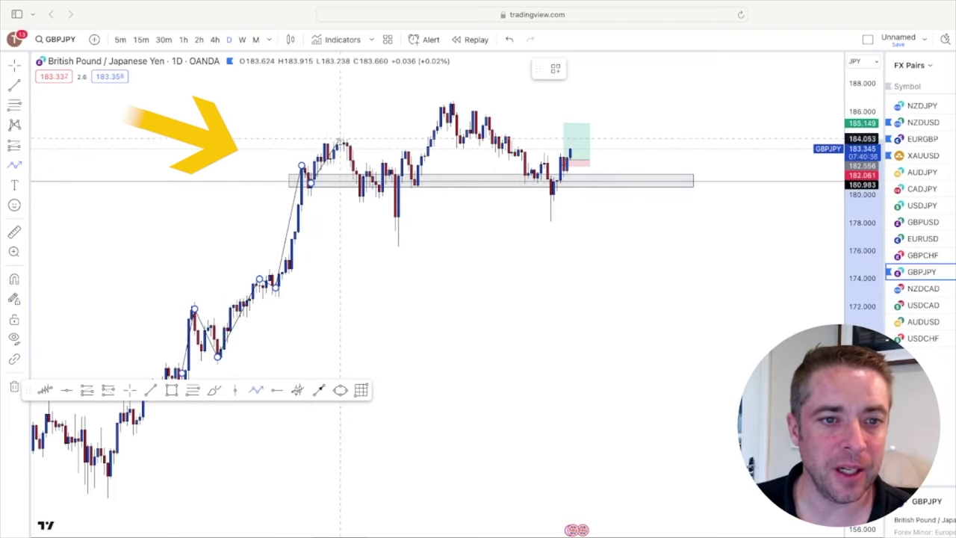
pyautogui.click(362, 200)
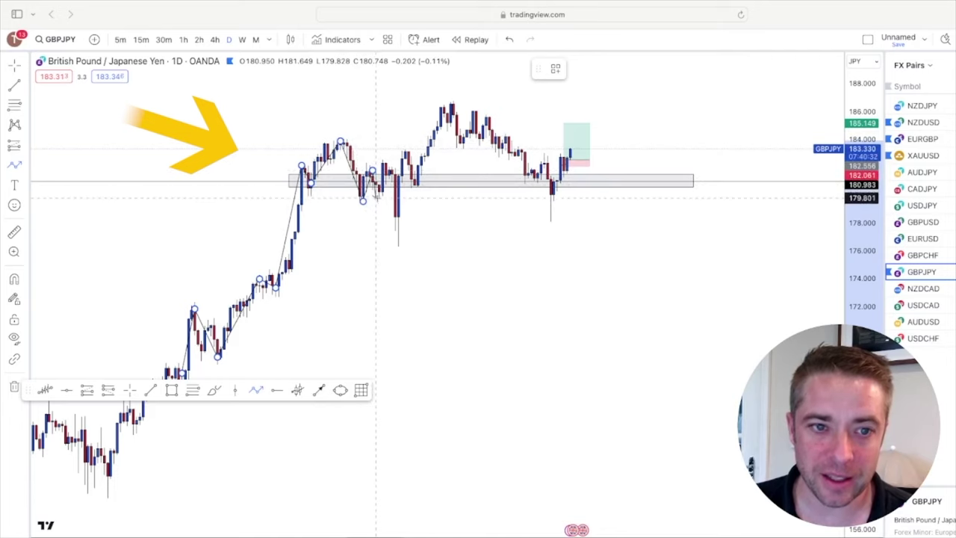
pyautogui.click(382, 200)
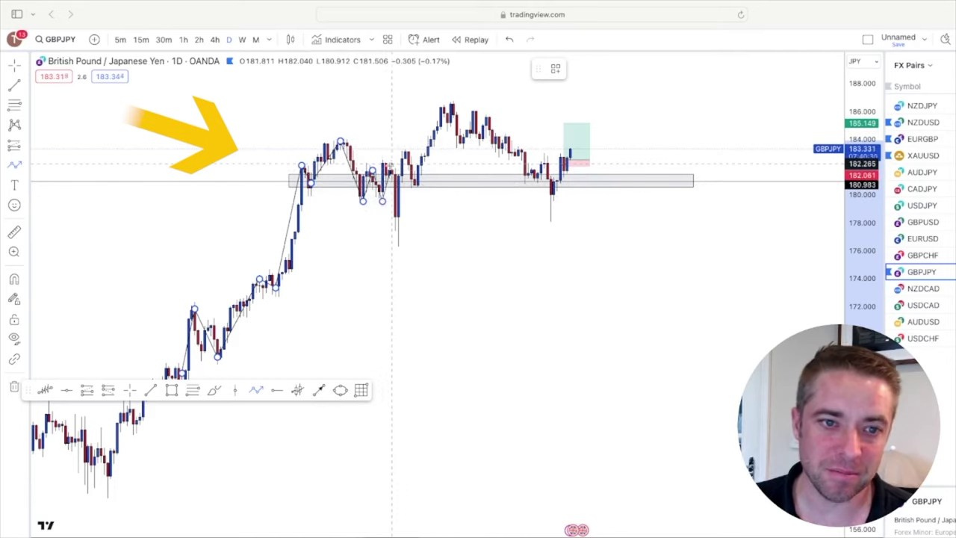
pyautogui.click(388, 166)
pyautogui.click(398, 219)
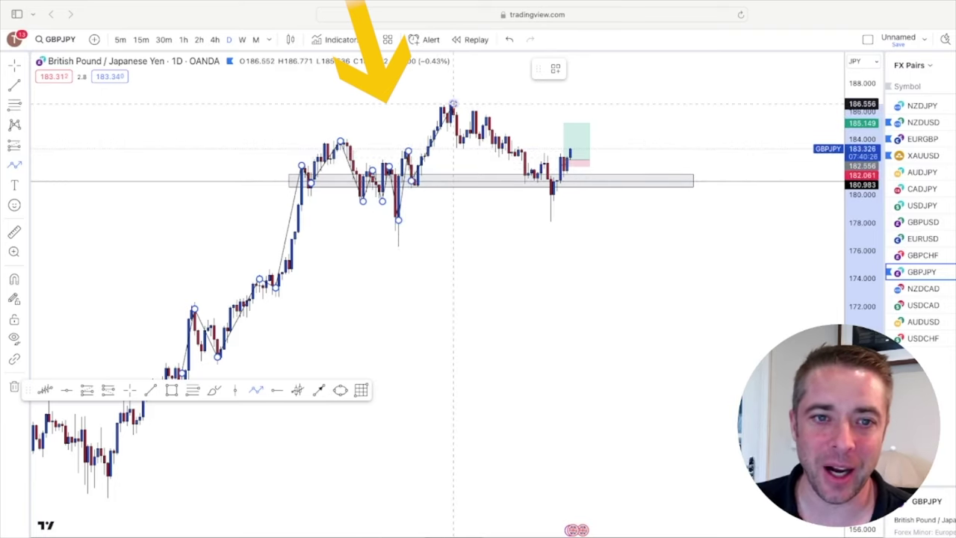
# Extend the daily path from the peak at about 186.6 down through the lower highs and lows, ending at about 183.3.
pyautogui.click(454, 103)
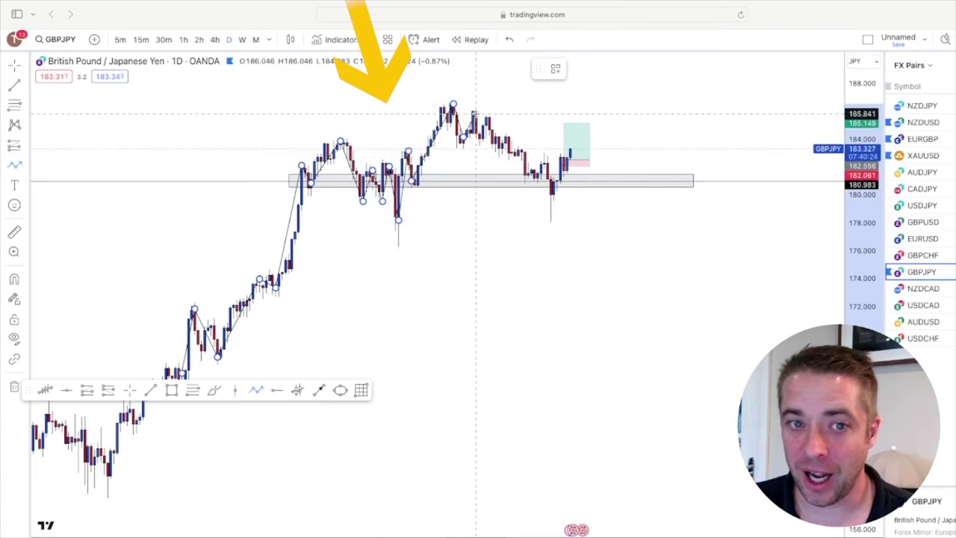
pyautogui.click(476, 114)
pyautogui.click(480, 138)
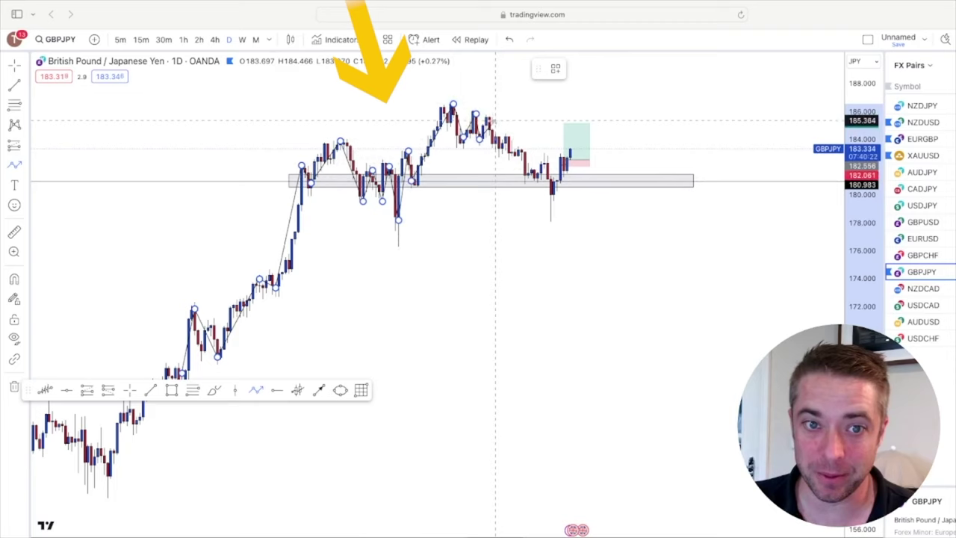
pyautogui.click(491, 120)
pyautogui.click(515, 138)
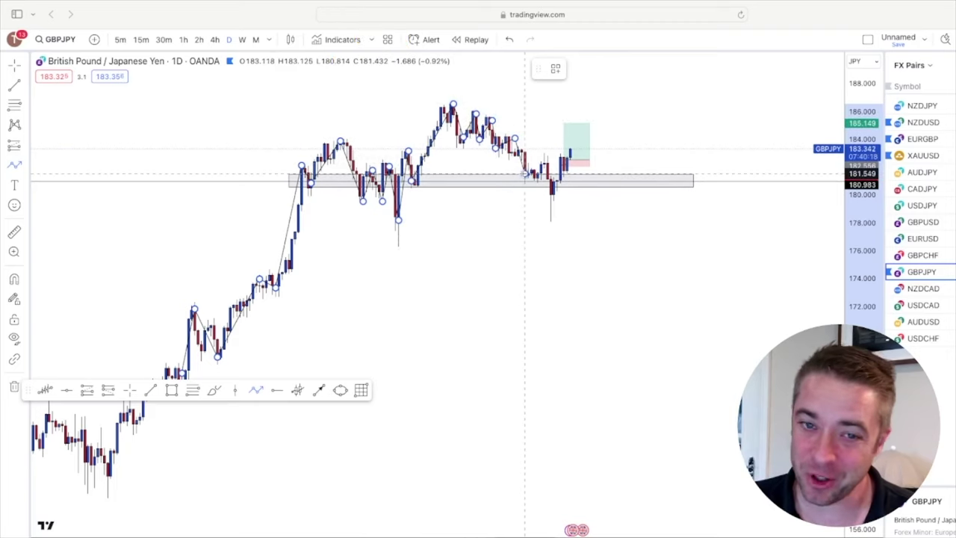
pyautogui.doubleClick(526, 174)
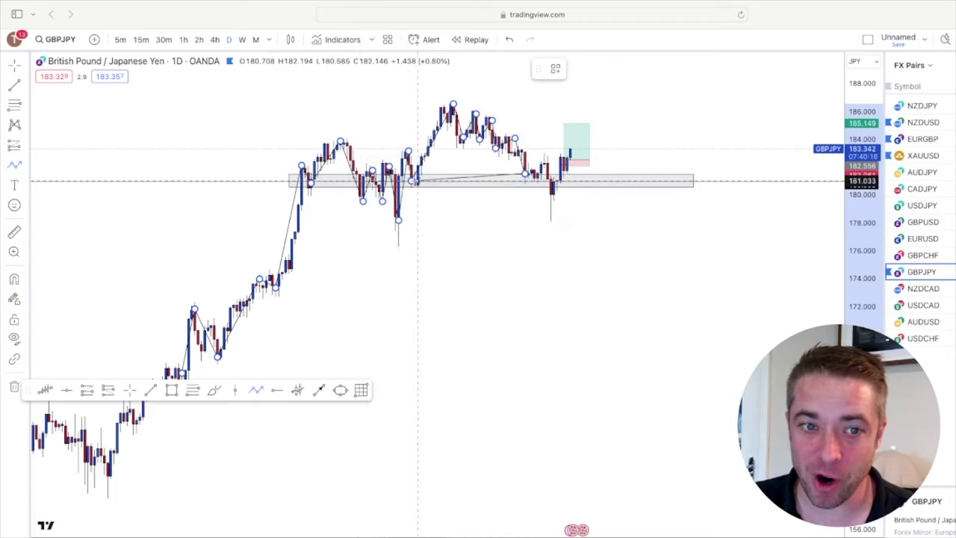
pyautogui.click(552, 196)
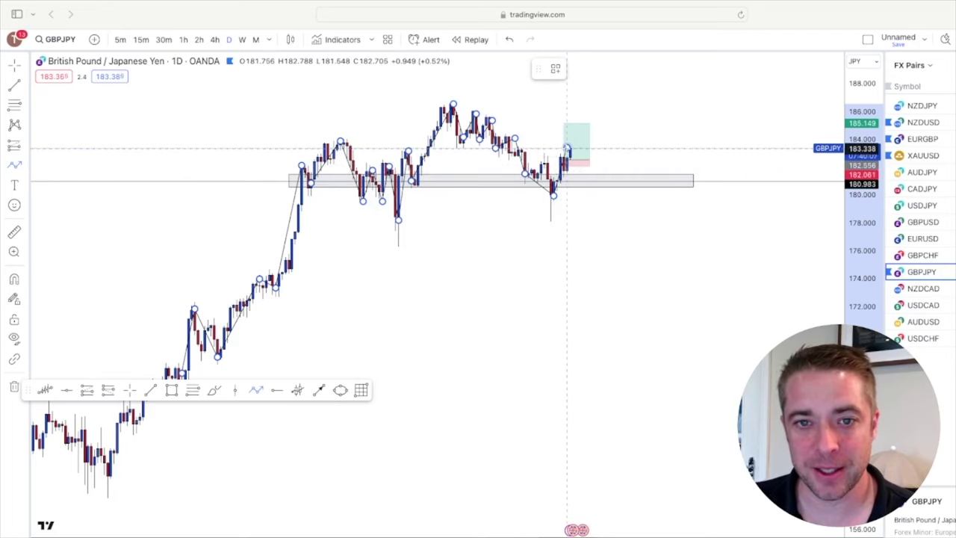
pyautogui.doubleClick(568, 148)
pyautogui.click(572, 381)
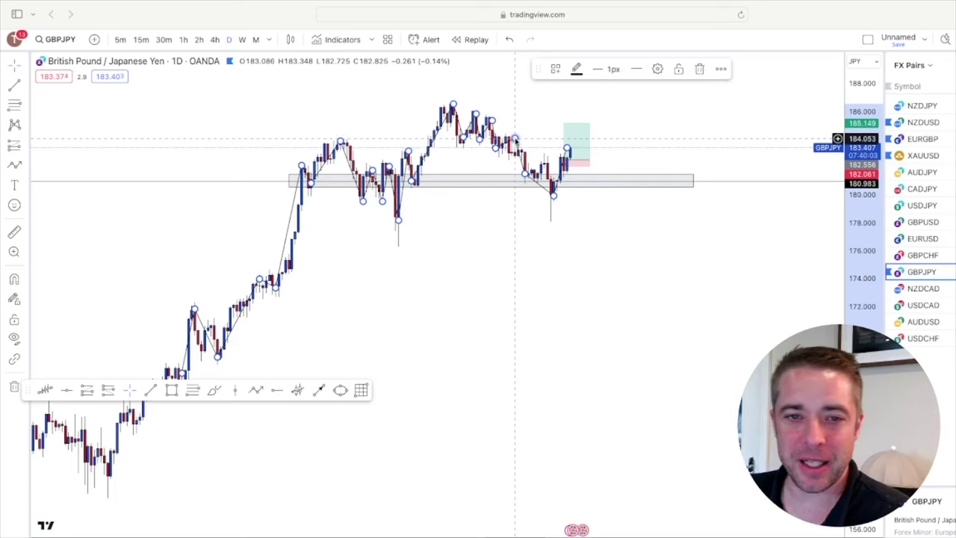
# Delete the path from the daily chart and compare the weekly trend with the daily trend.
pyautogui.press('Delete')
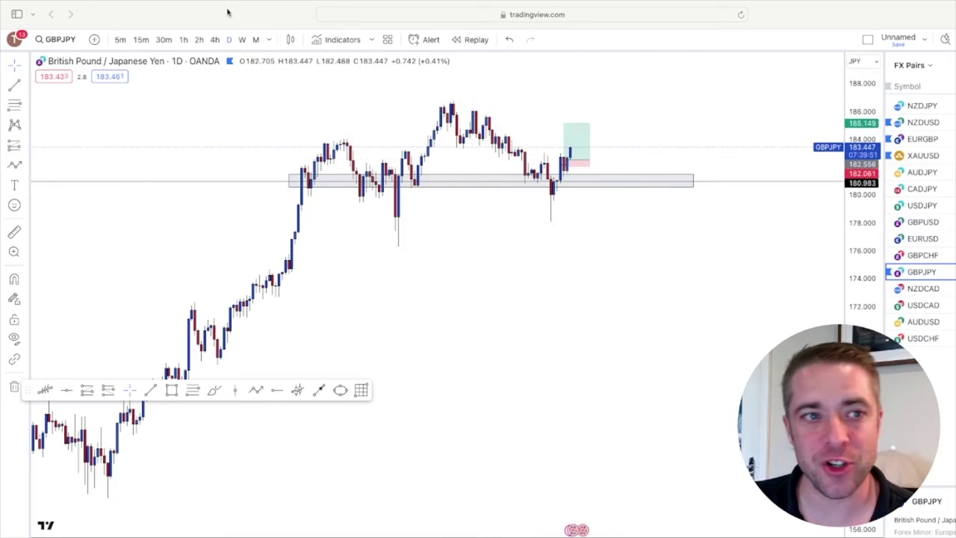
pyautogui.click(241, 40)
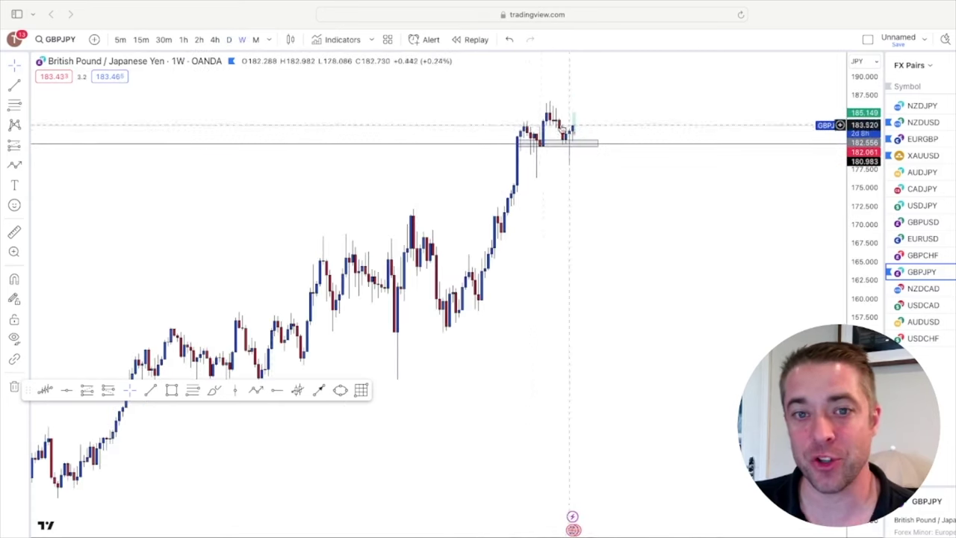
pyautogui.click(230, 40)
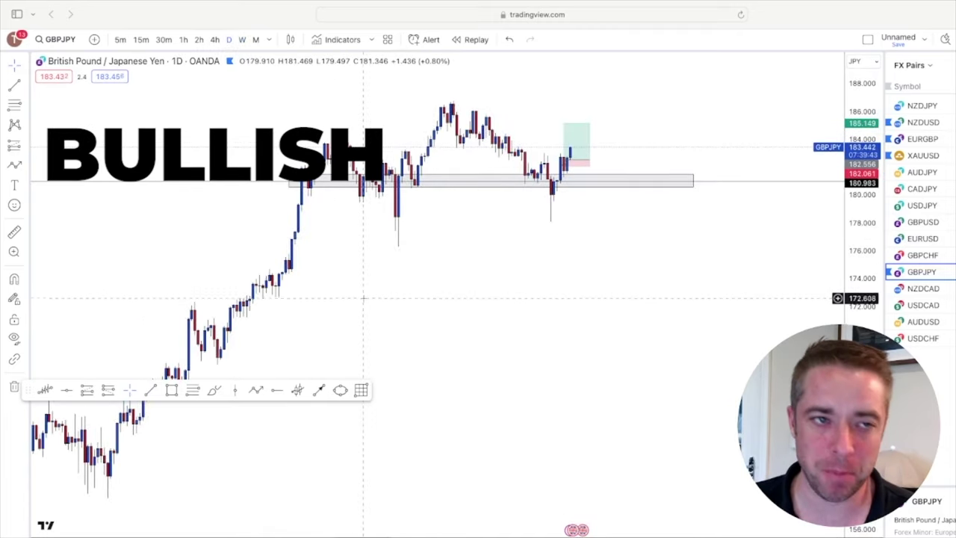
# Examine the swing structure on the 4-hour chart and return to the weekly timeframe.
pyautogui.click(214, 40)
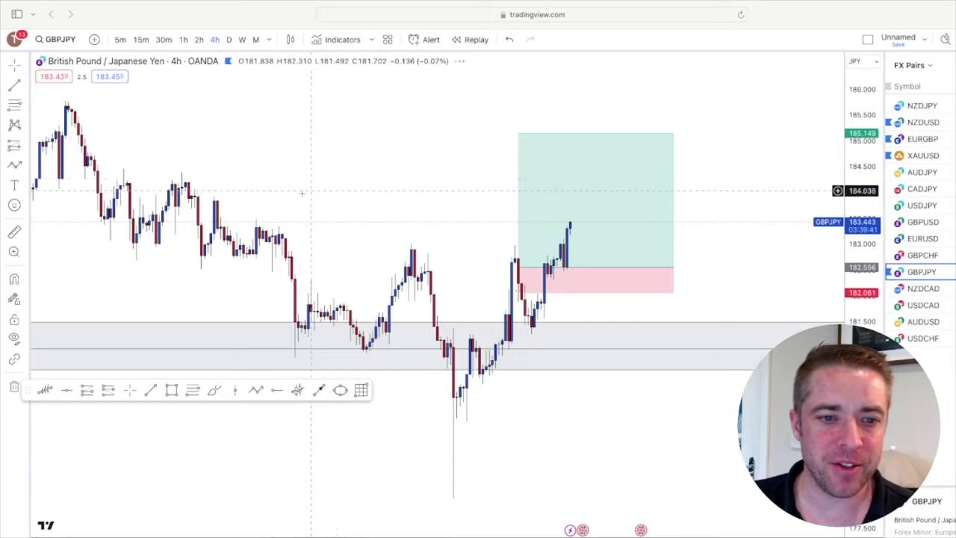
pyautogui.scroll(-5, 321, 193)
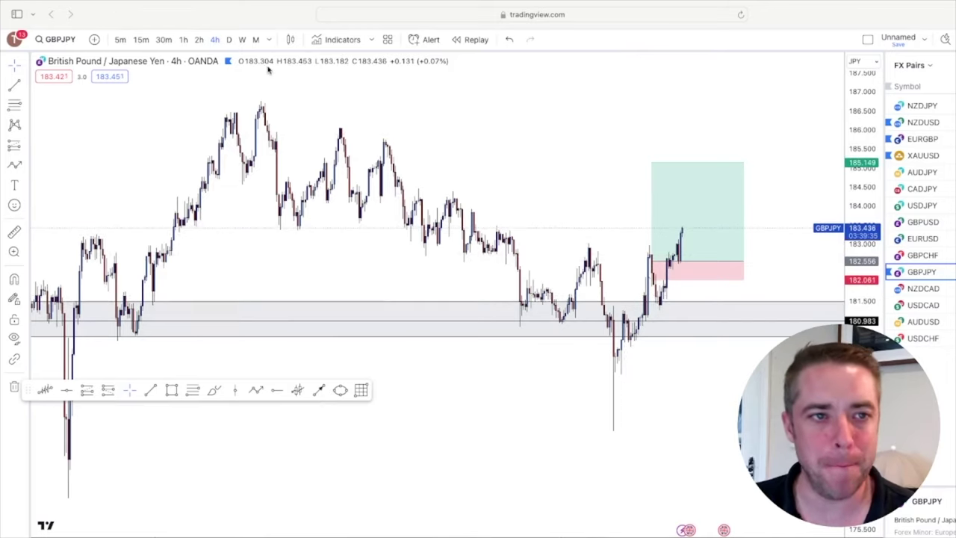
pyautogui.click(242, 39)
pyautogui.scroll(5, 535, 154)
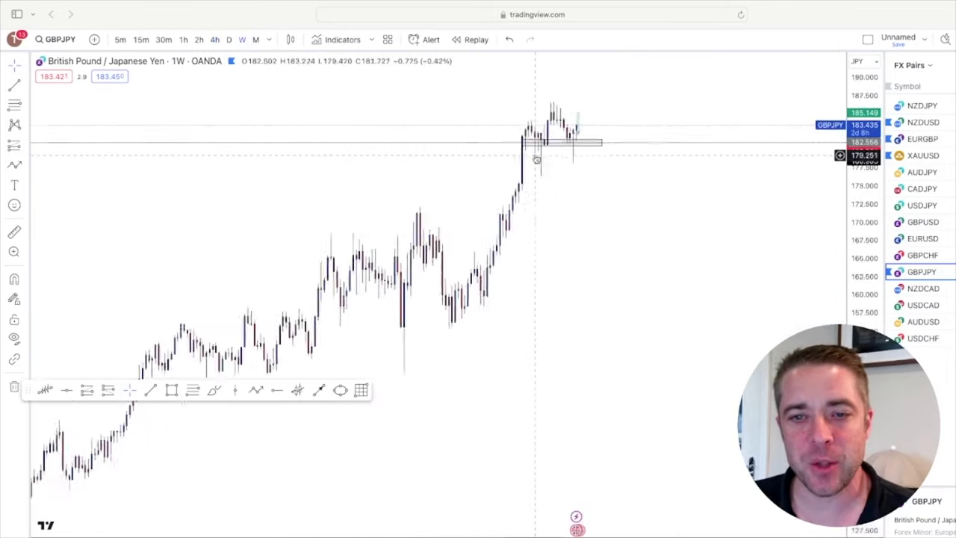
# Set the price of the horizontal line through the weekly support zone to 181.000.
pyautogui.moveTo(535, 155); pyautogui.dragTo(561, 237)
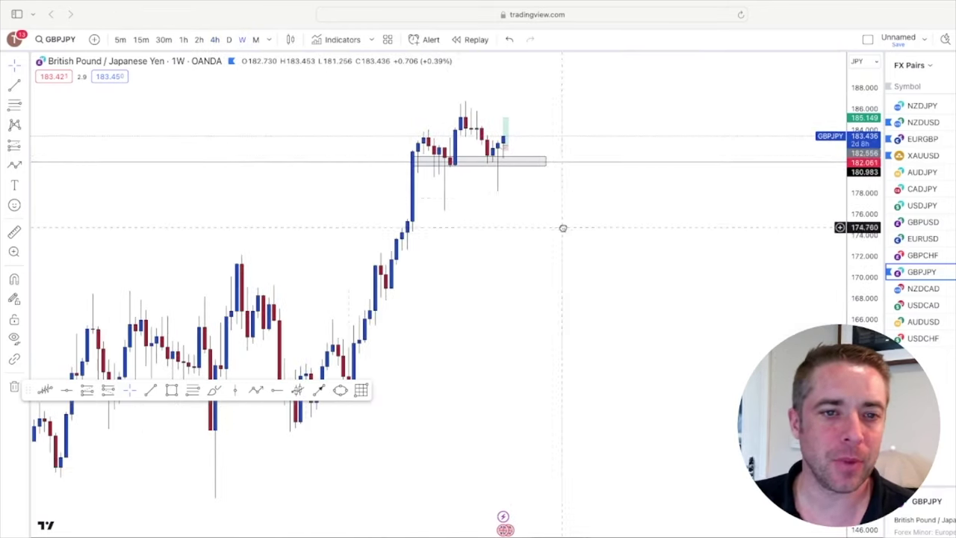
pyautogui.click(529, 162)
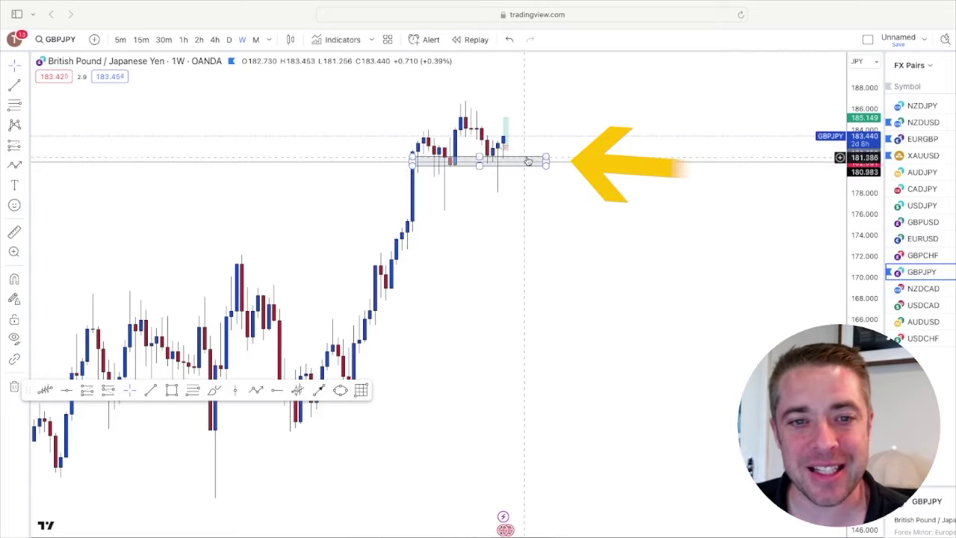
pyautogui.click(332, 155)
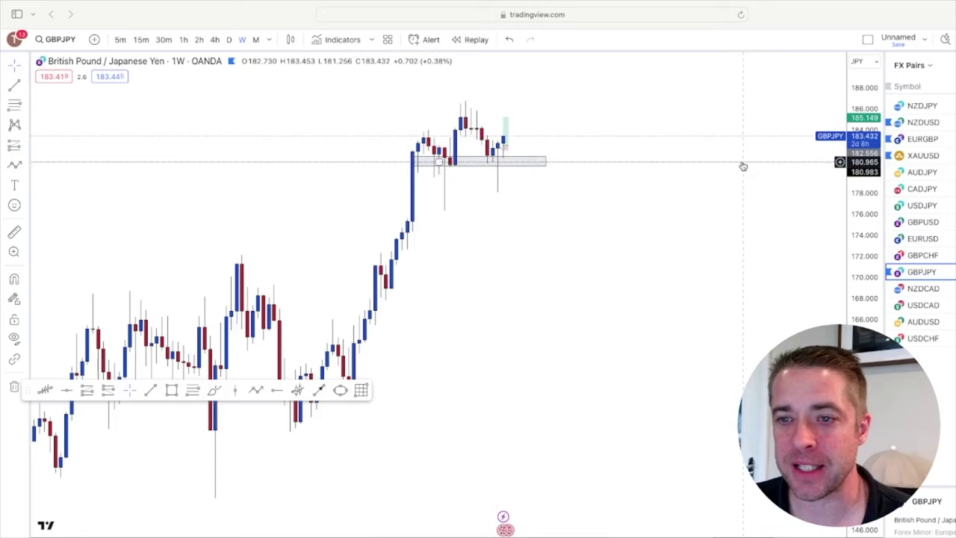
pyautogui.doubleClick(786, 166)
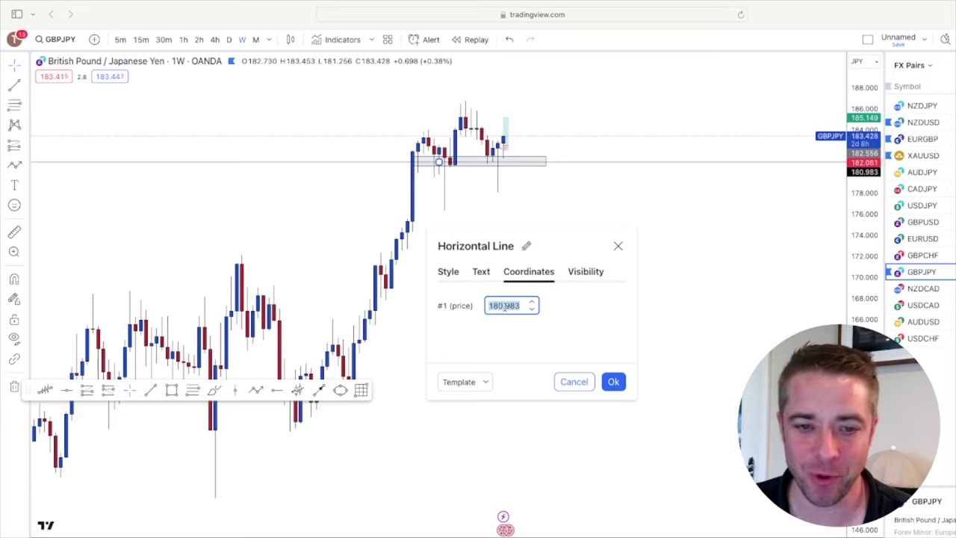
pyautogui.write('000')
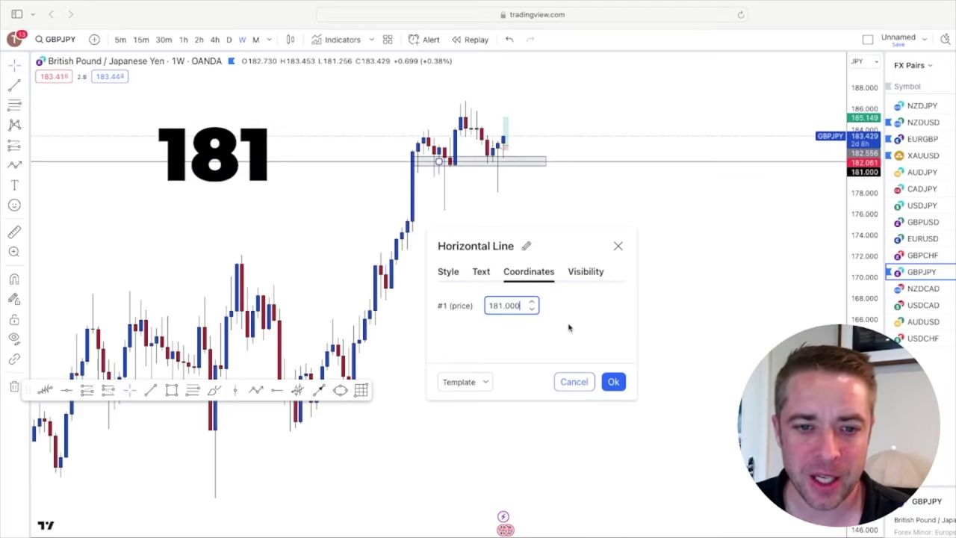
pyautogui.click(613, 382)
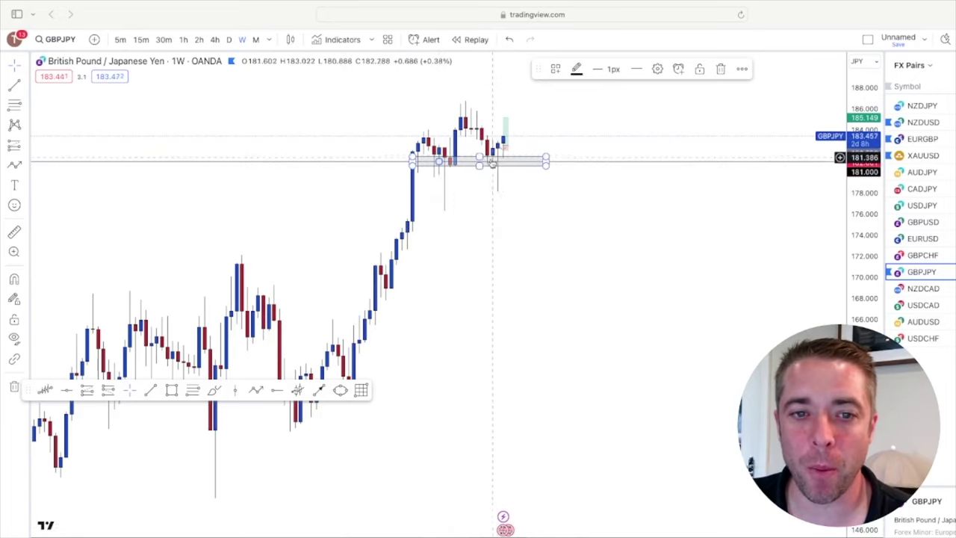
# Compare how price behaves around the grey support zone on the daily and weekly charts.
pyautogui.click(230, 40)
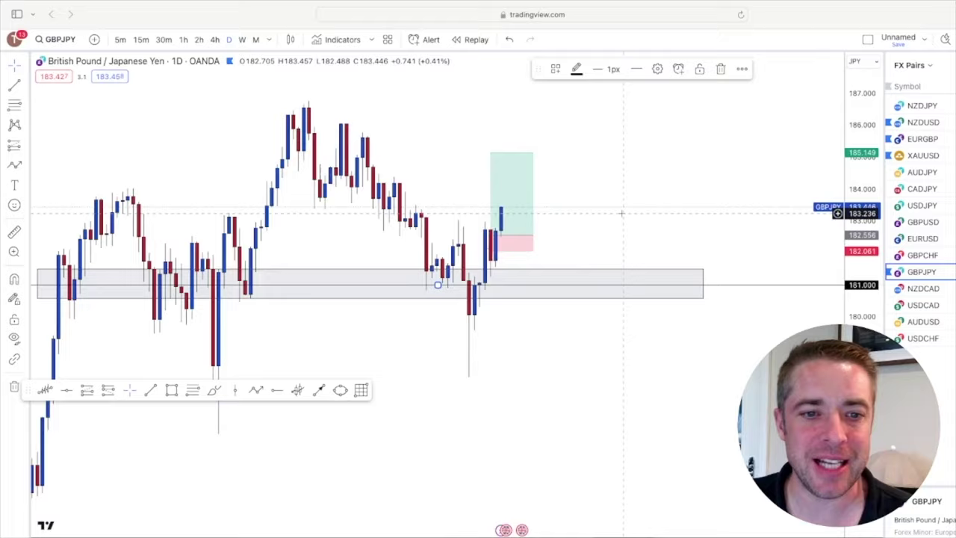
pyautogui.scroll(3, 621, 213)
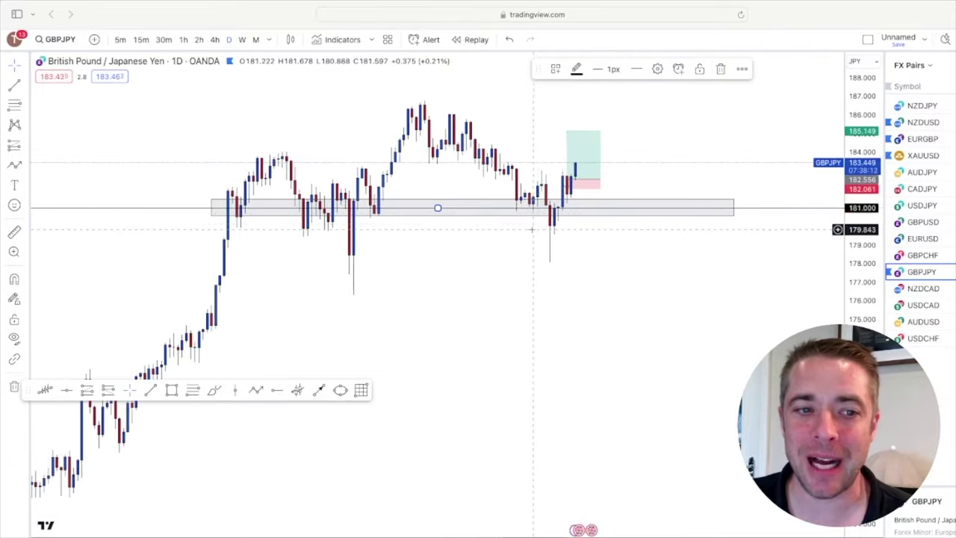
pyautogui.scroll(-2, 526, 224)
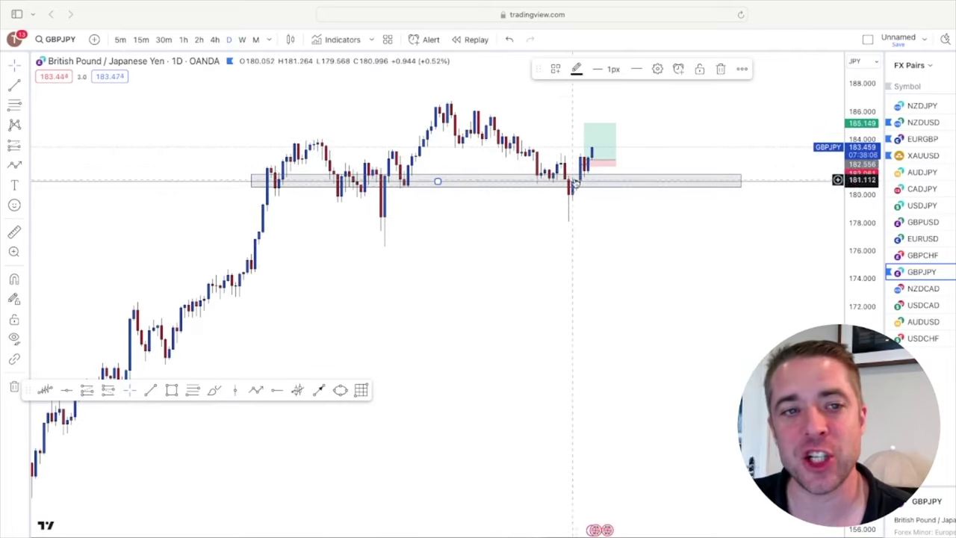
pyautogui.click(242, 41)
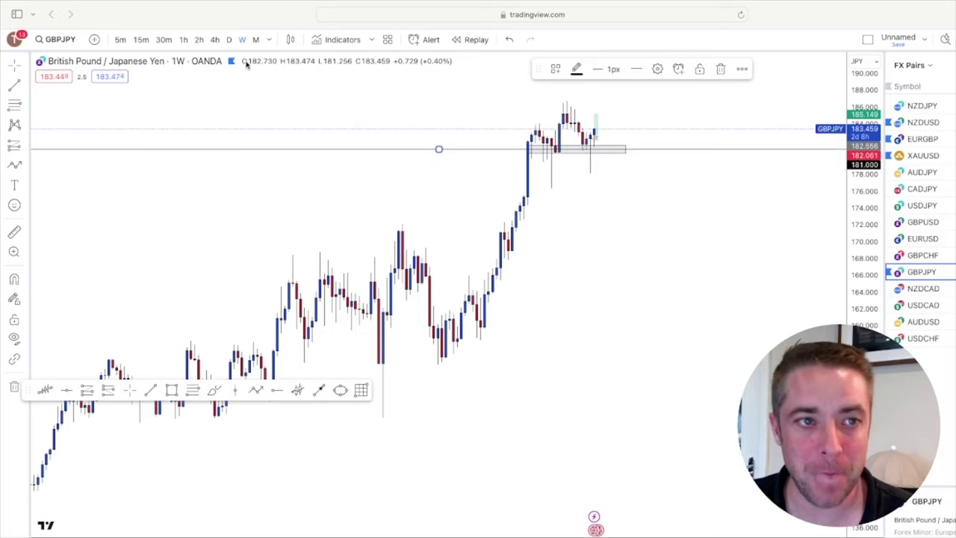
pyautogui.click(229, 41)
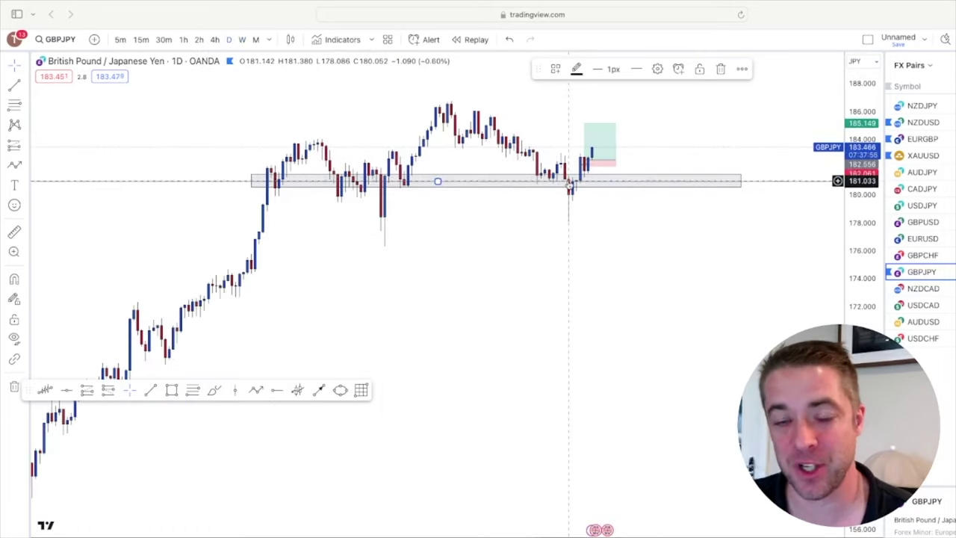
# Examine the 4-hour structure around the long position and compare it with the weekly and daily timeframes.
pyautogui.click(215, 39)
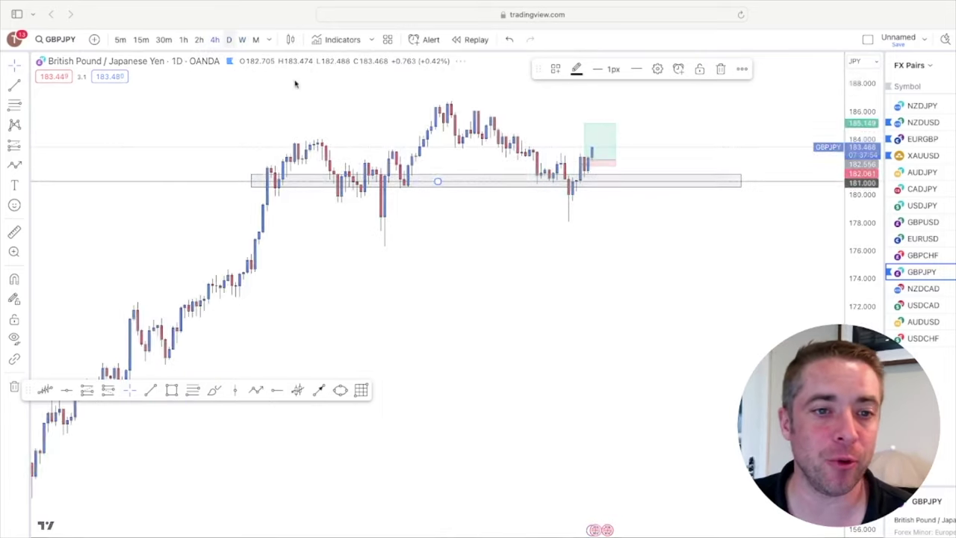
pyautogui.scroll(-3, 486, 179)
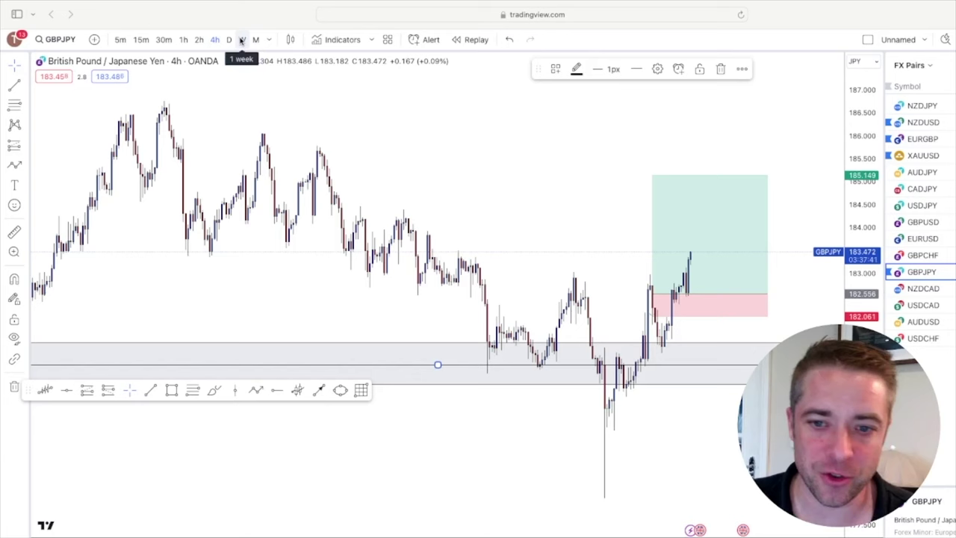
pyautogui.hscroll(3, 456, 194)
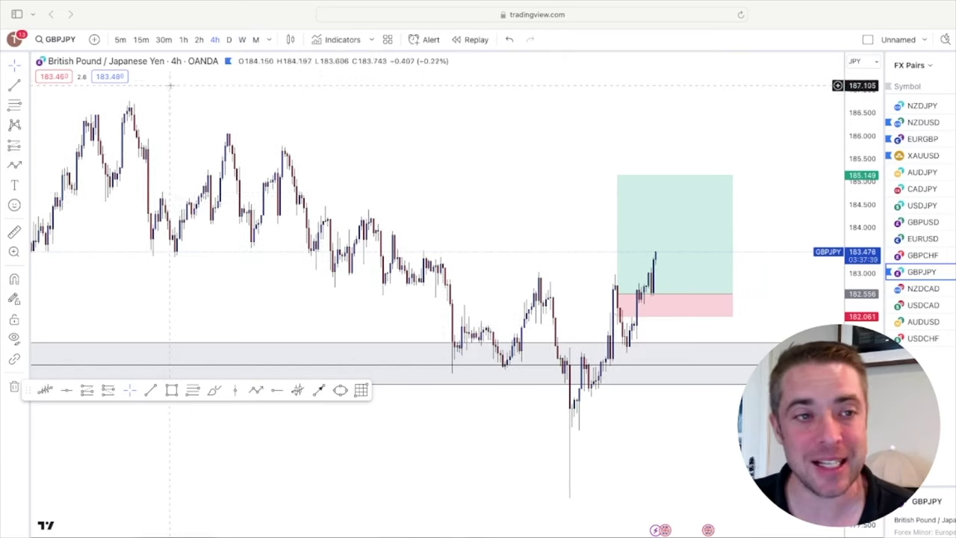
pyautogui.click(241, 39)
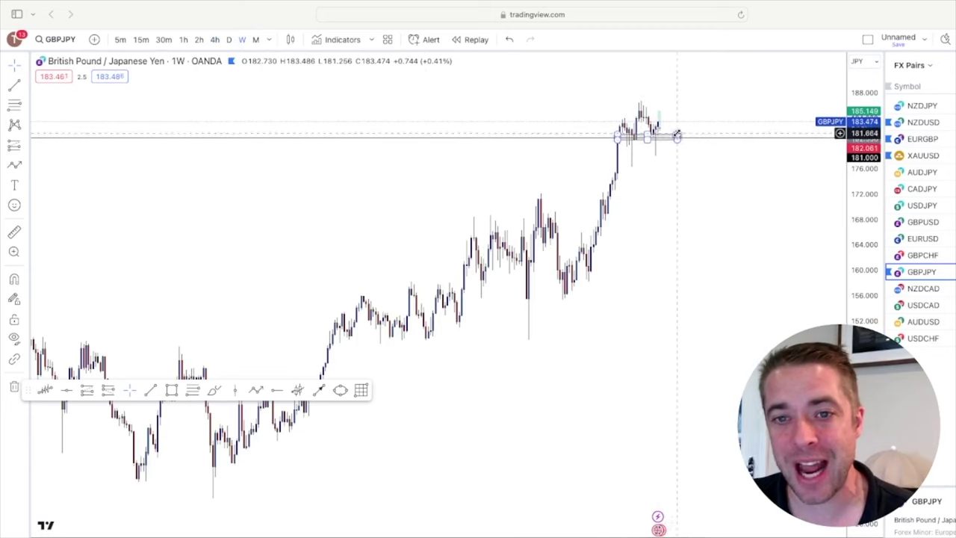
pyautogui.click(229, 39)
pyautogui.click(214, 40)
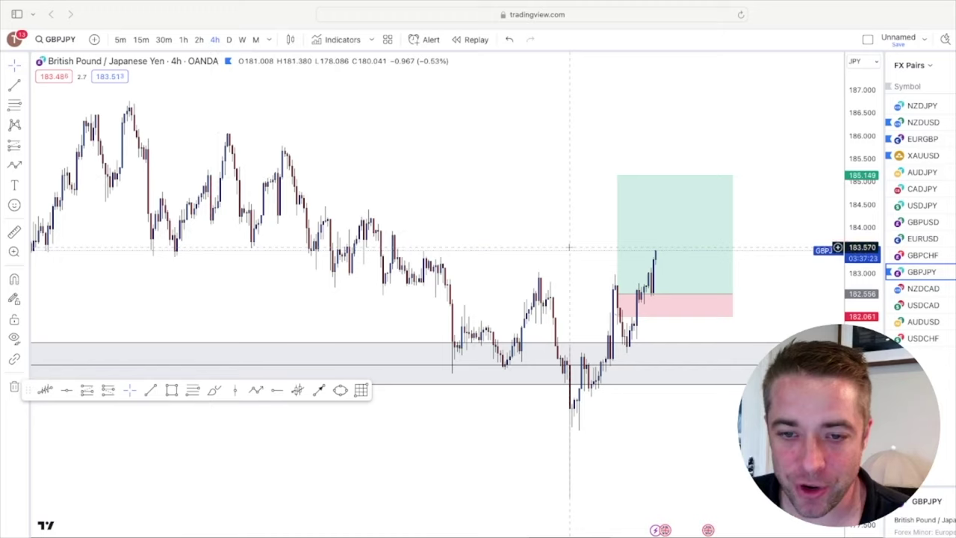
# Start a bar replay on the 4-hour chart from 6 October 2023, before the long position's entry.
pyautogui.scroll(2, 568, 246)
pyautogui.scroll(2, 573, 246)
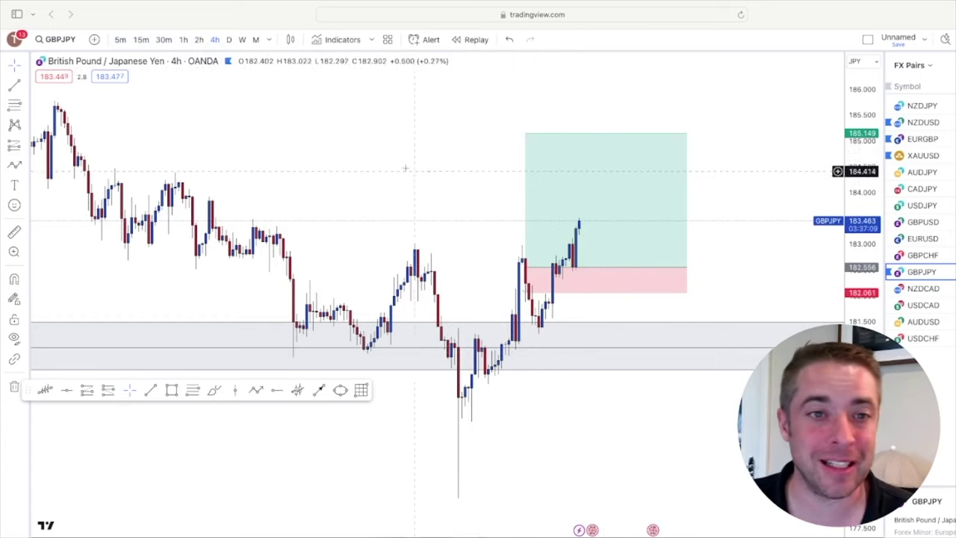
pyautogui.click(471, 40)
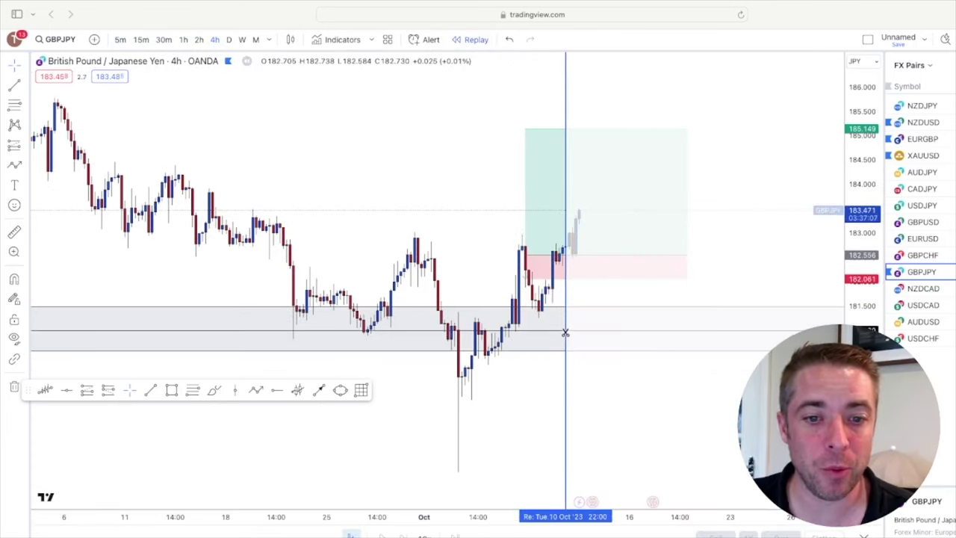
pyautogui.click(528, 334)
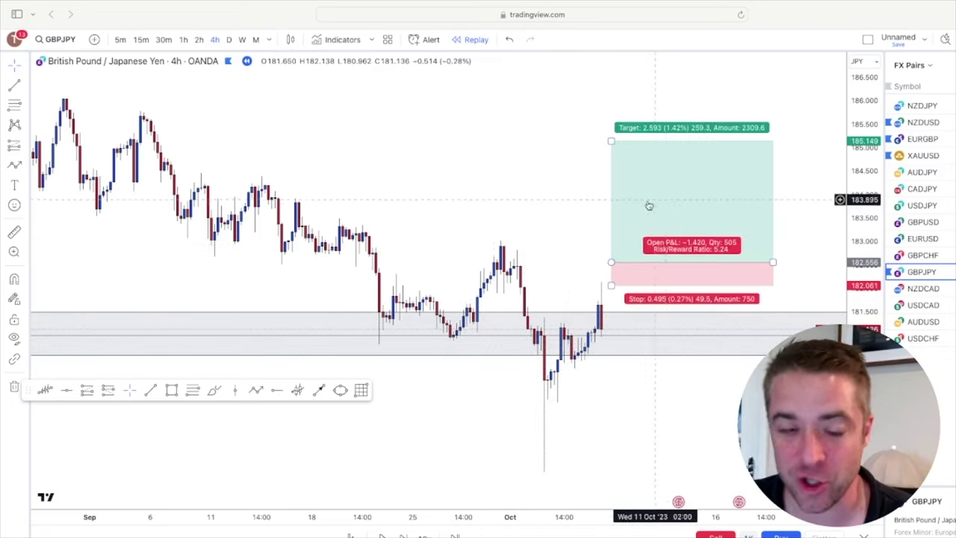
pyautogui.moveTo(598, 389); pyautogui.dragTo(509, 398)
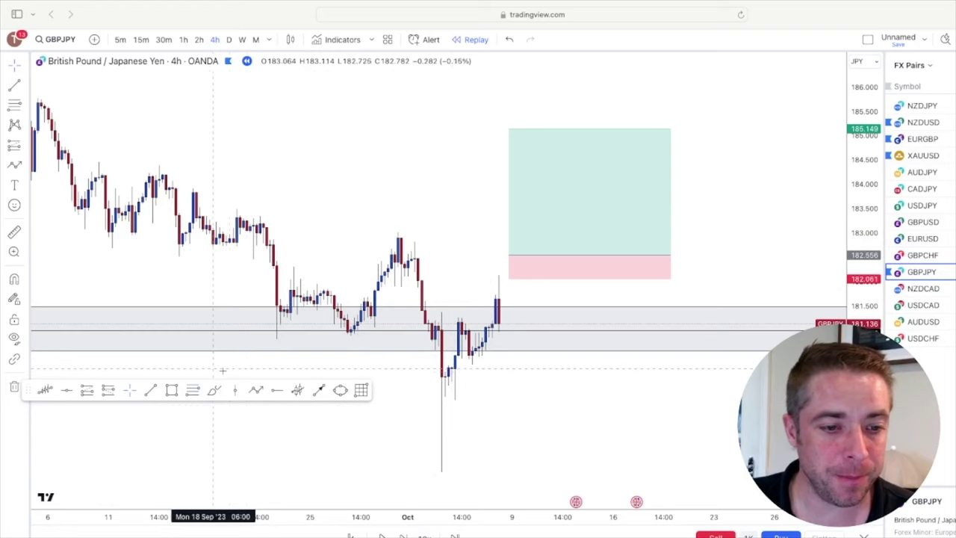
# Trace the 4-hour swings with a Path from the high near 183.3, through the 3 October low, up to about 181.7.
pyautogui.click(241, 217)
pyautogui.click(277, 327)
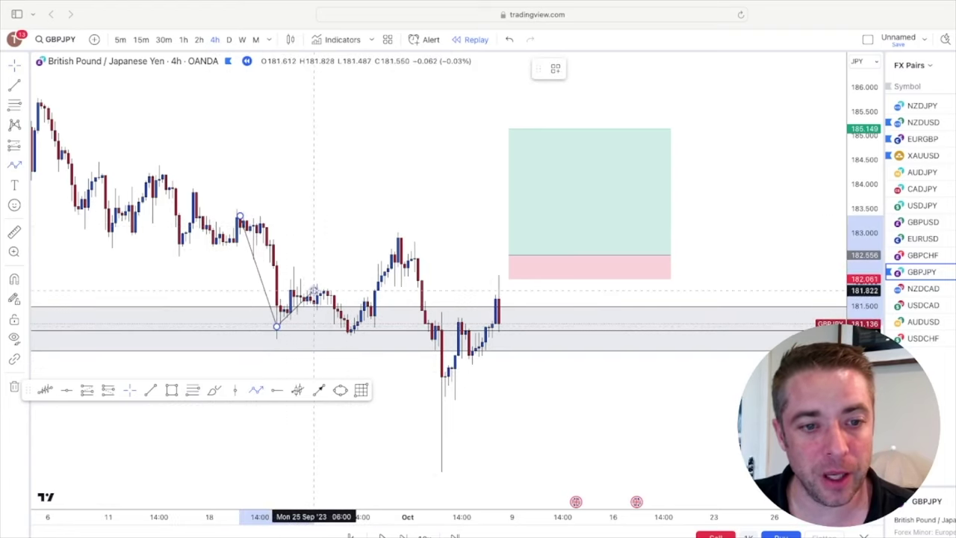
pyautogui.click(314, 291)
pyautogui.click(348, 328)
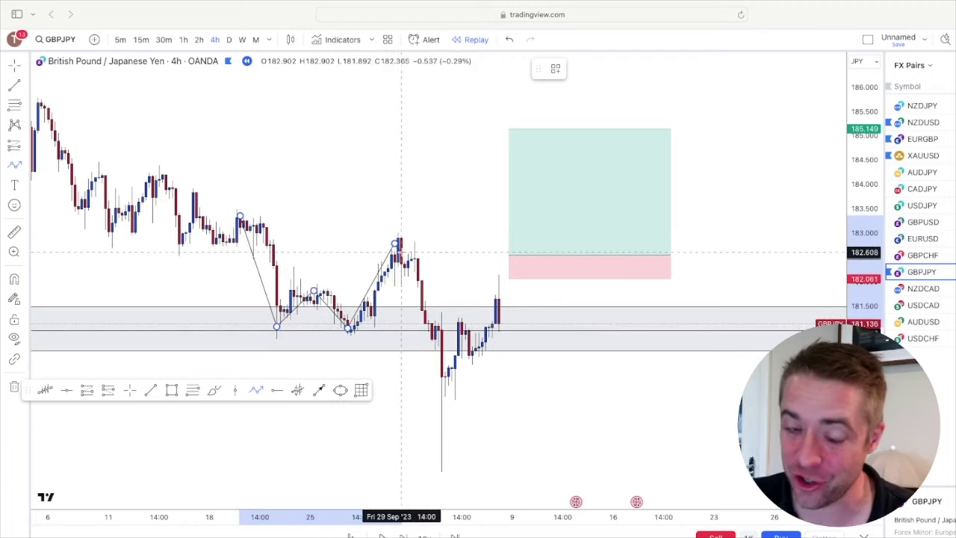
pyautogui.click(397, 243)
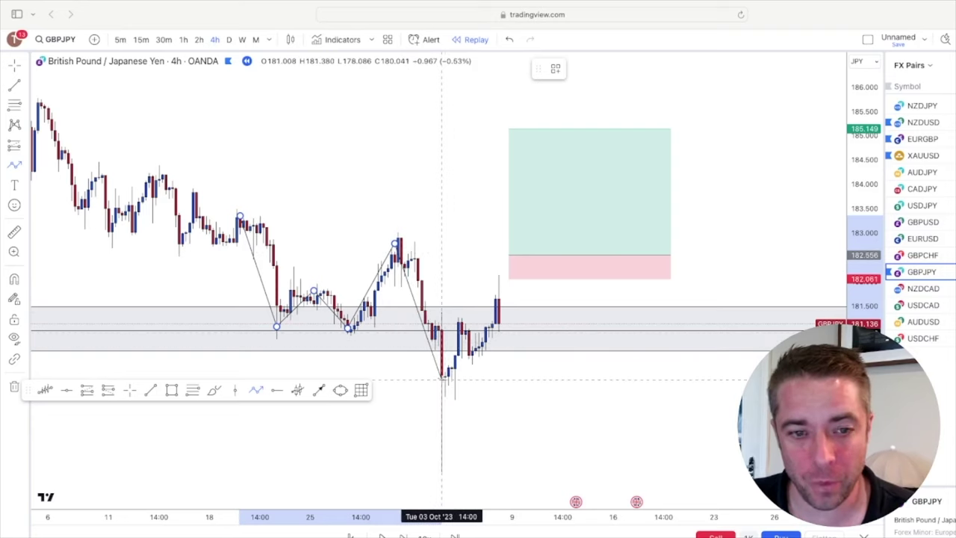
pyautogui.click(442, 380)
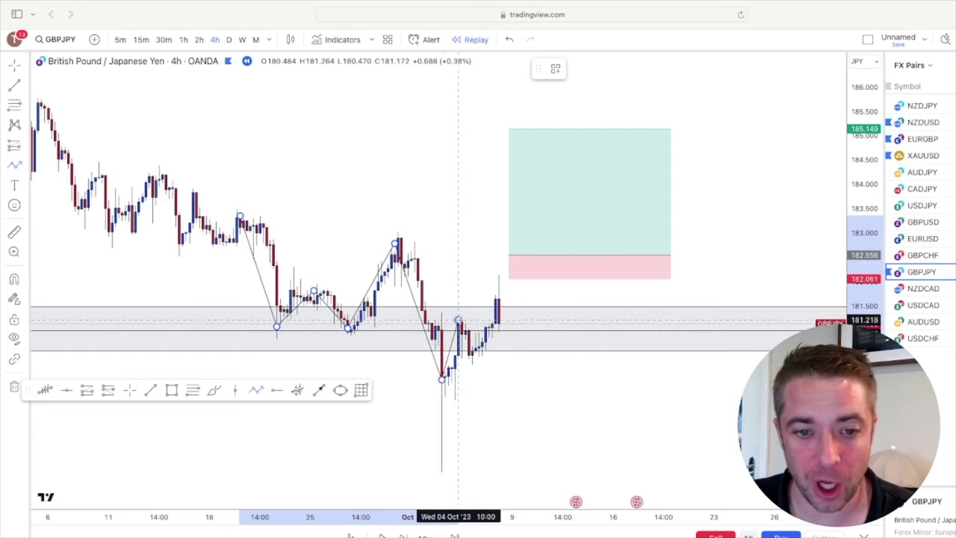
pyautogui.click(458, 320)
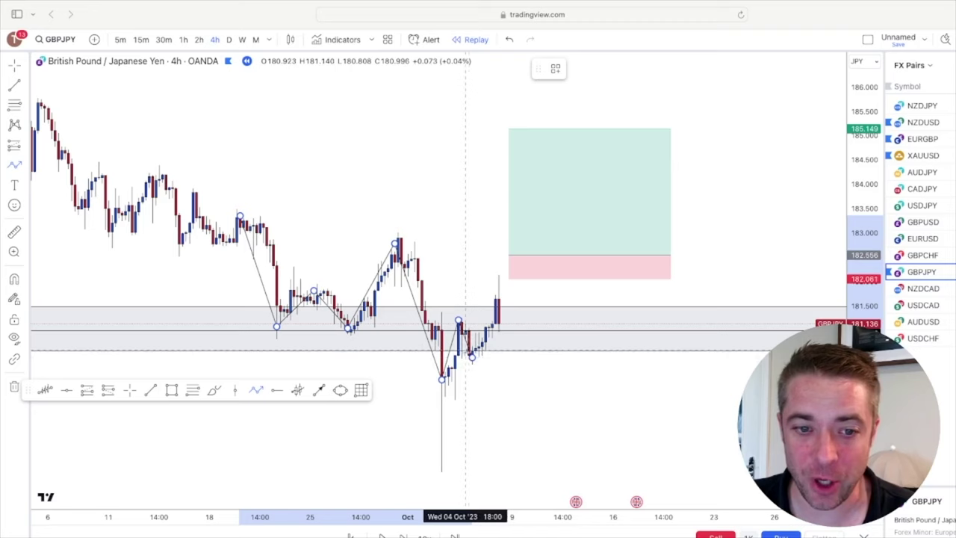
pyautogui.click(467, 352)
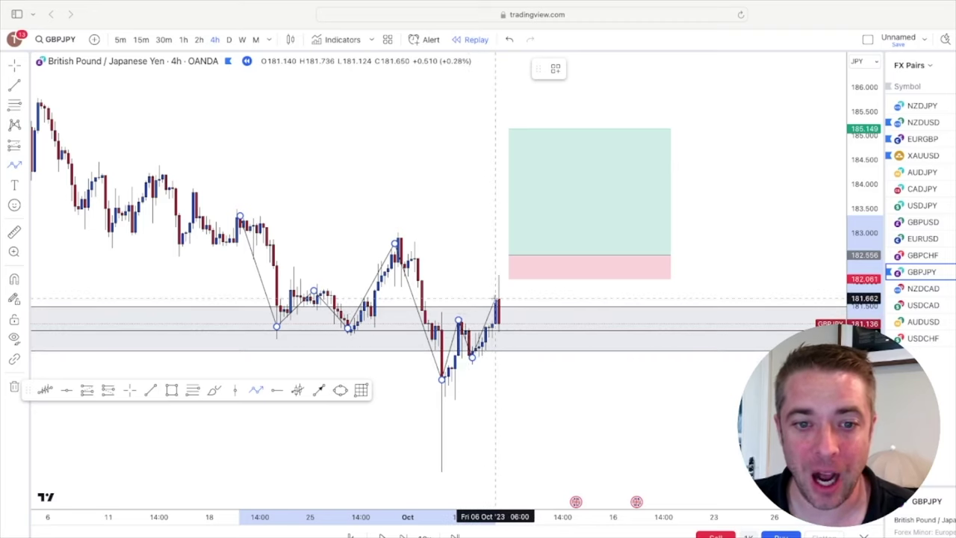
pyautogui.click(495, 299)
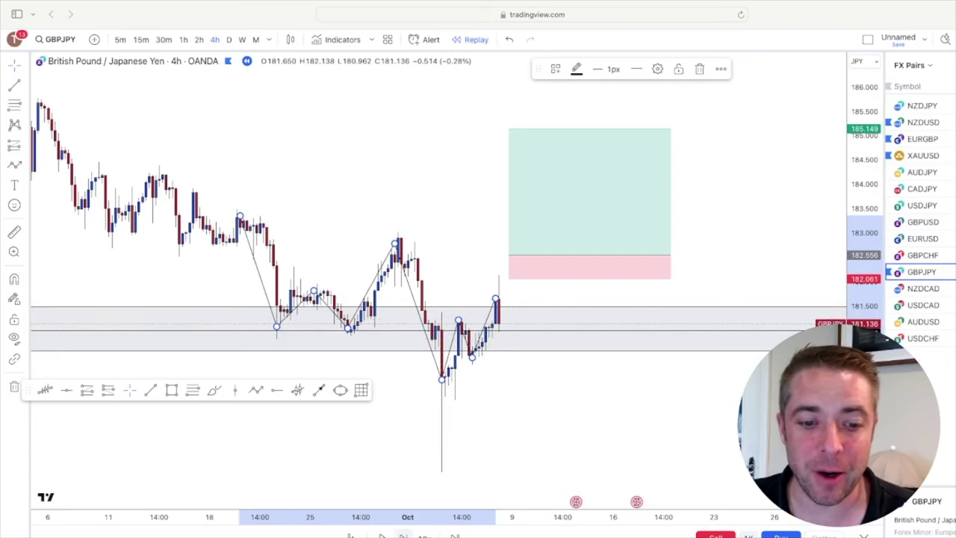
# Advance the replay by one 4-hour bar and switch to the 1-hour timeframe.
pyautogui.click(403, 535)
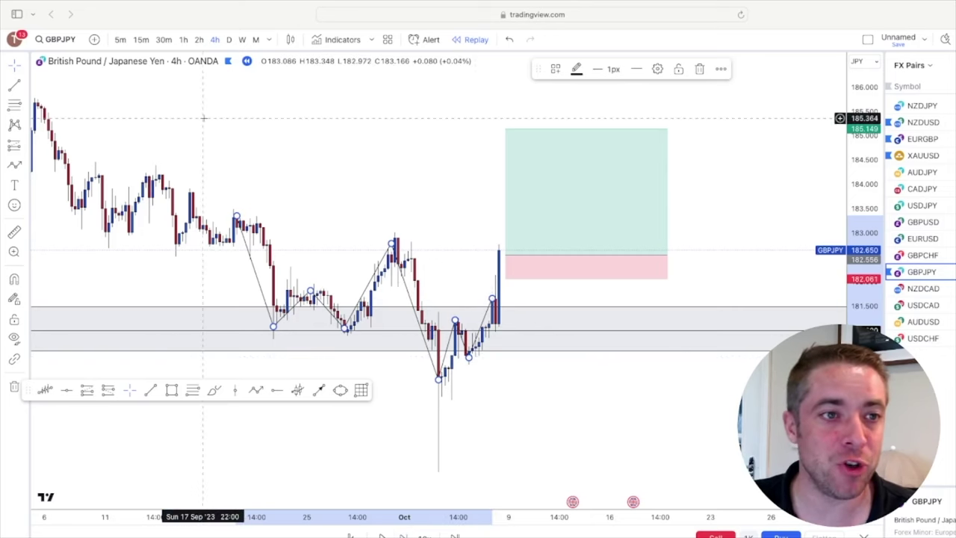
pyautogui.click(183, 40)
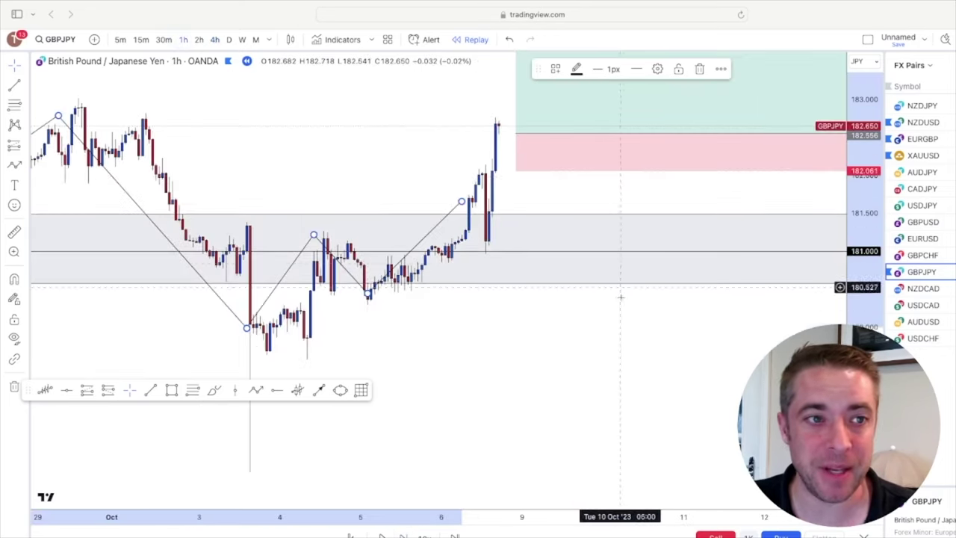
pyautogui.moveTo(621, 322); pyautogui.dragTo(533, 380)
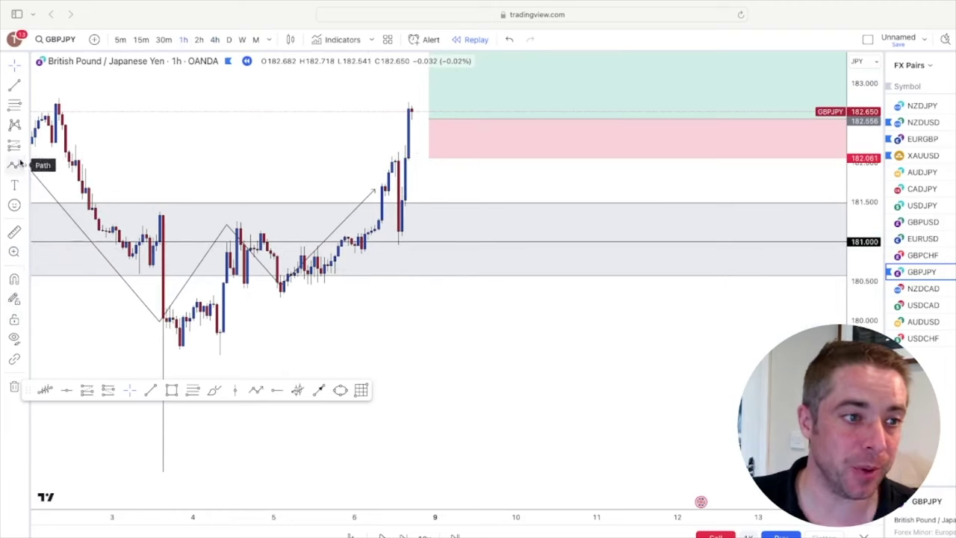
# Draw a Fib Retracement over the 1-hour upswing from 180.890 to 182.705.
pyautogui.click(14, 106)
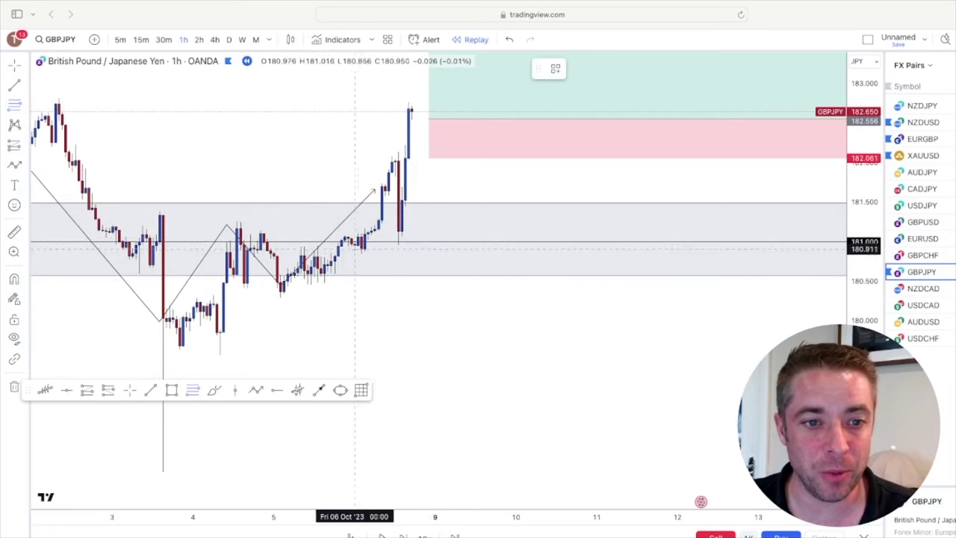
pyautogui.click(355, 250)
pyautogui.click(461, 107)
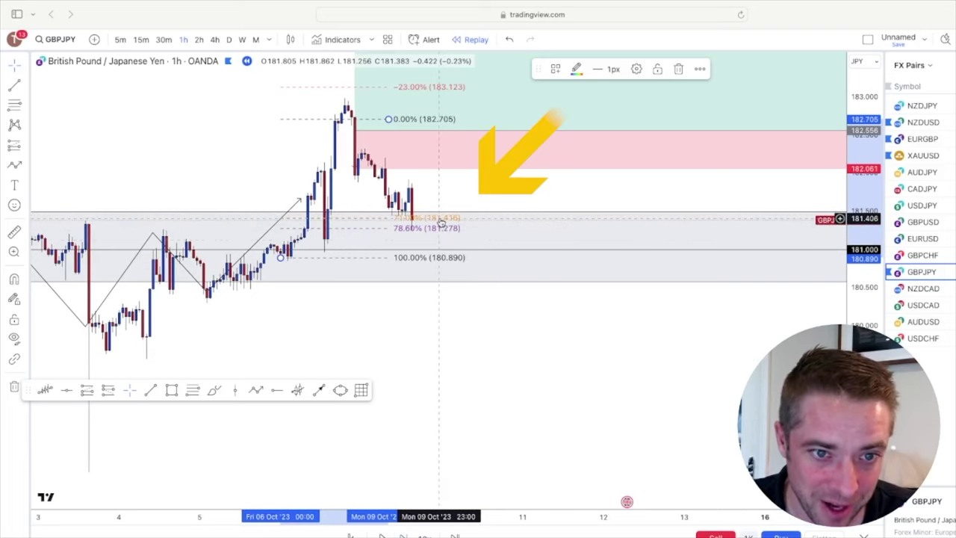
# Move the old long position to 12 October and place a new one entering at 181.420 with its stop at 180.847, extended to about 17 October.
pyautogui.moveTo(356, 128)
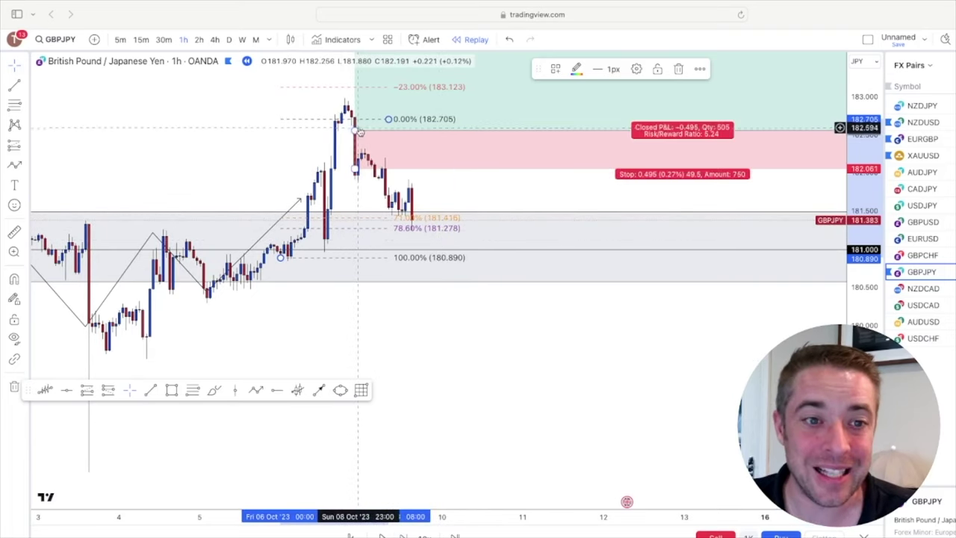
pyautogui.moveTo(356, 128); pyautogui.dragTo(685, 134)
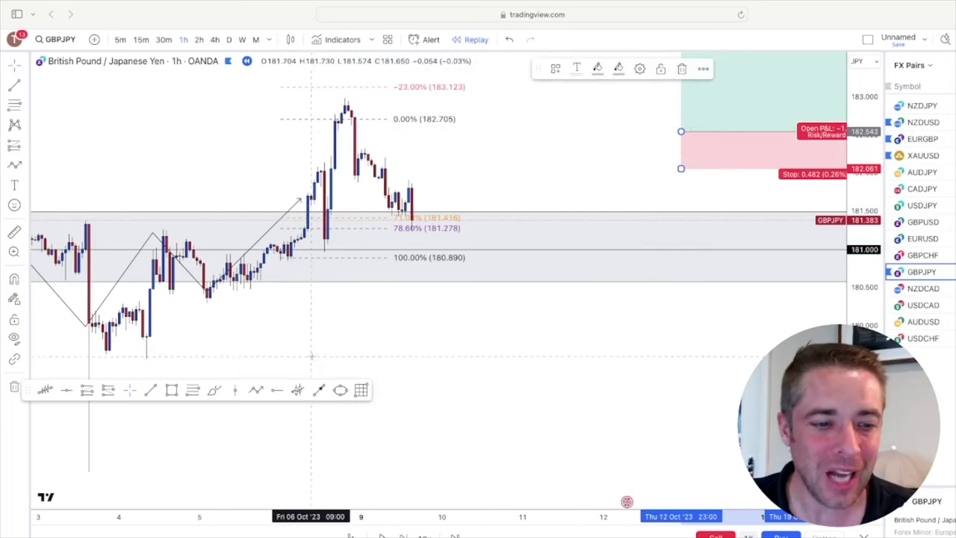
pyautogui.click(87, 390)
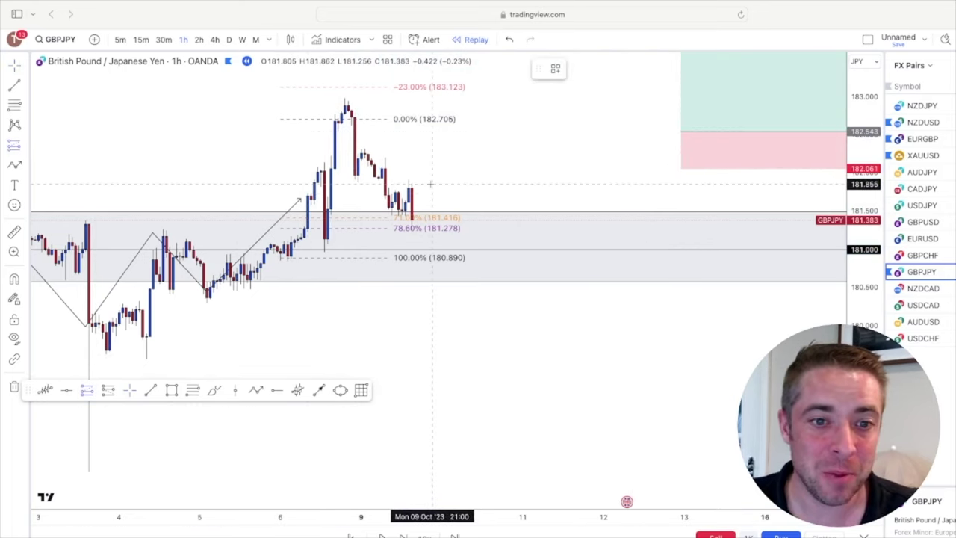
pyautogui.click(402, 217)
pyautogui.moveTo(405, 292); pyautogui.dragTo(405, 261)
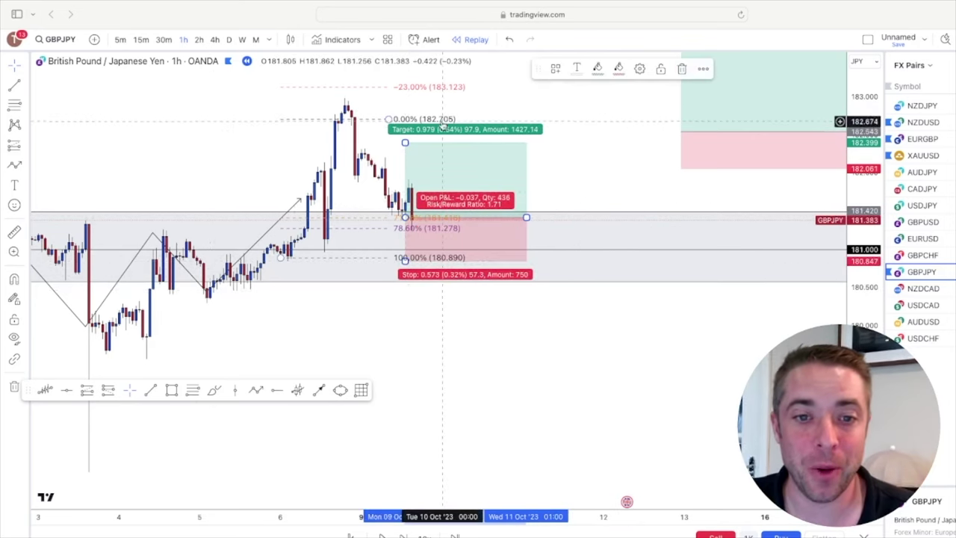
pyautogui.moveTo(527, 217); pyautogui.dragTo(844, 214)
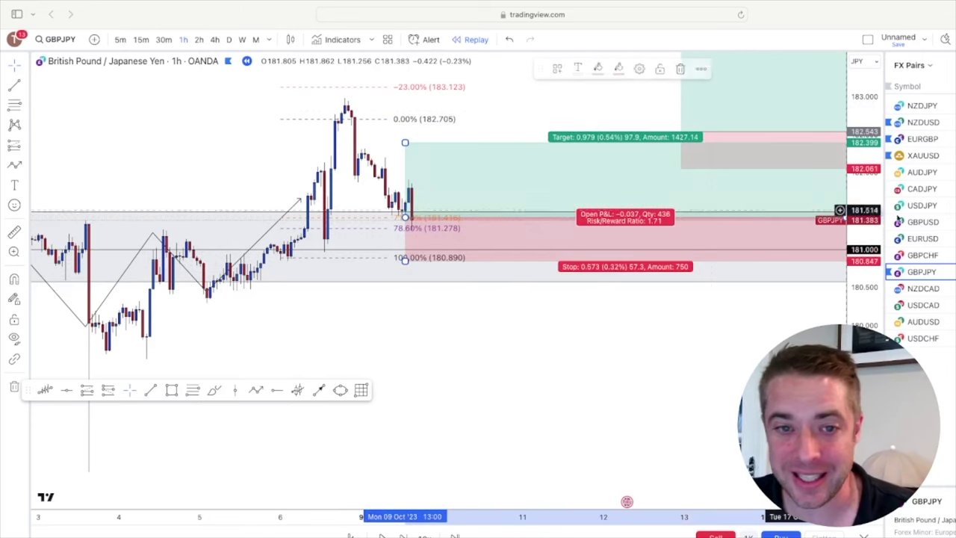
# Switch to the weekly timeframe and raise the new long position's target to 185.176, near the recent highs.
pyautogui.click(242, 40)
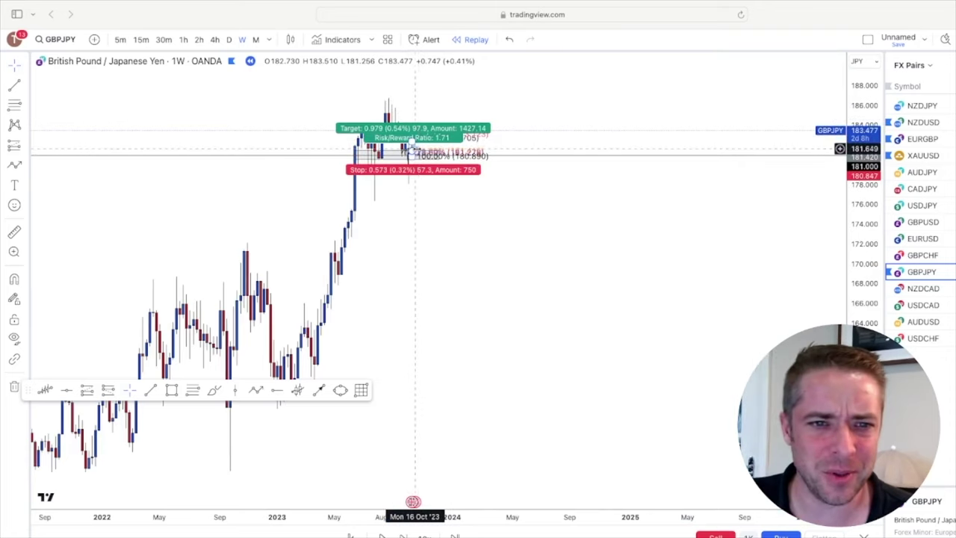
pyautogui.click(419, 149)
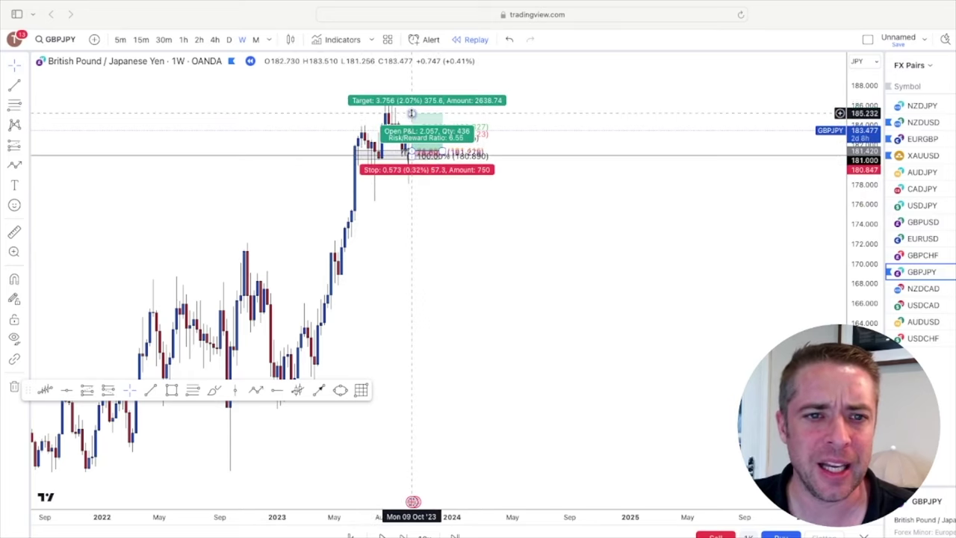
pyautogui.click(412, 114)
pyautogui.click(373, 120)
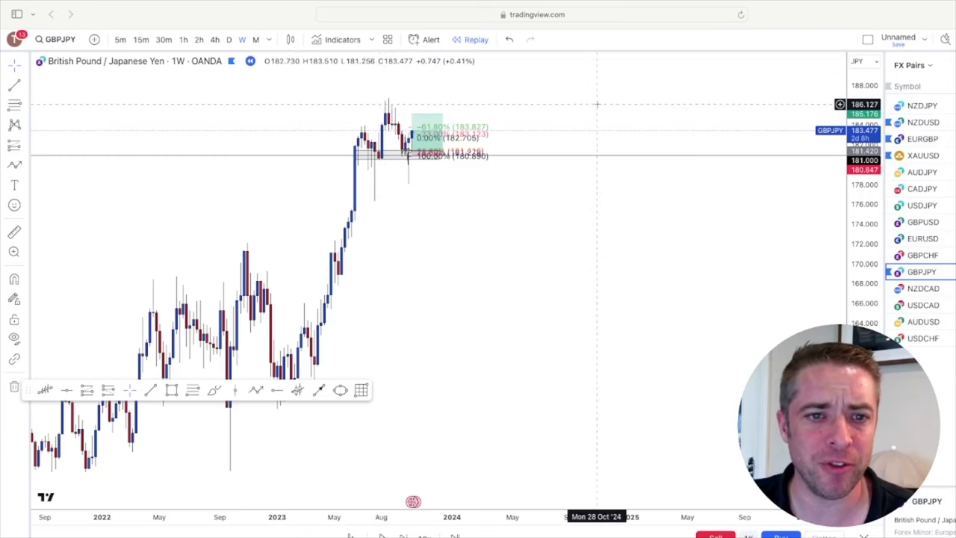
# Return to the 1-hour timeframe and examine the new position's entry and stop against the Fib Retracement and support zone.
pyautogui.click(183, 40)
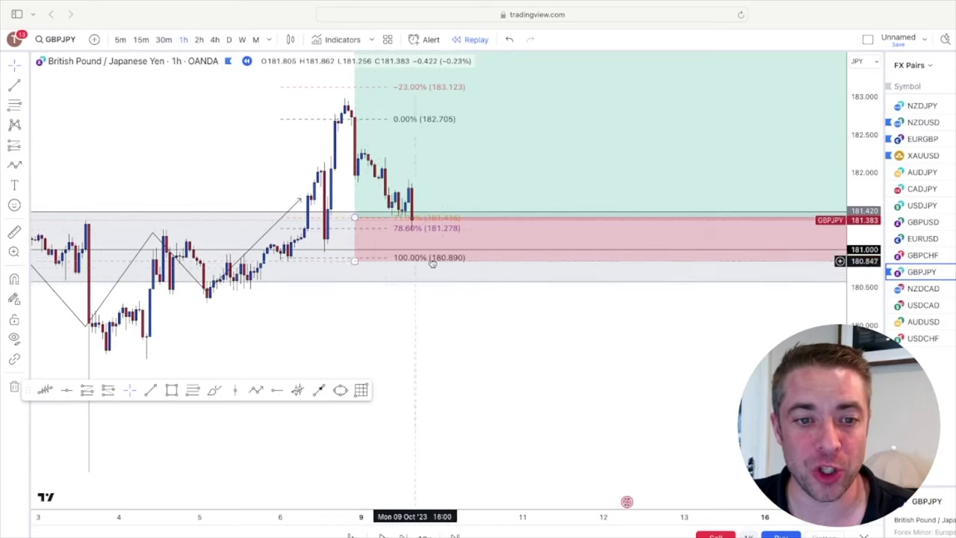
pyautogui.click(560, 229)
pyautogui.scroll(-3, 561, 247)
pyautogui.hscroll(5, 508, 351)
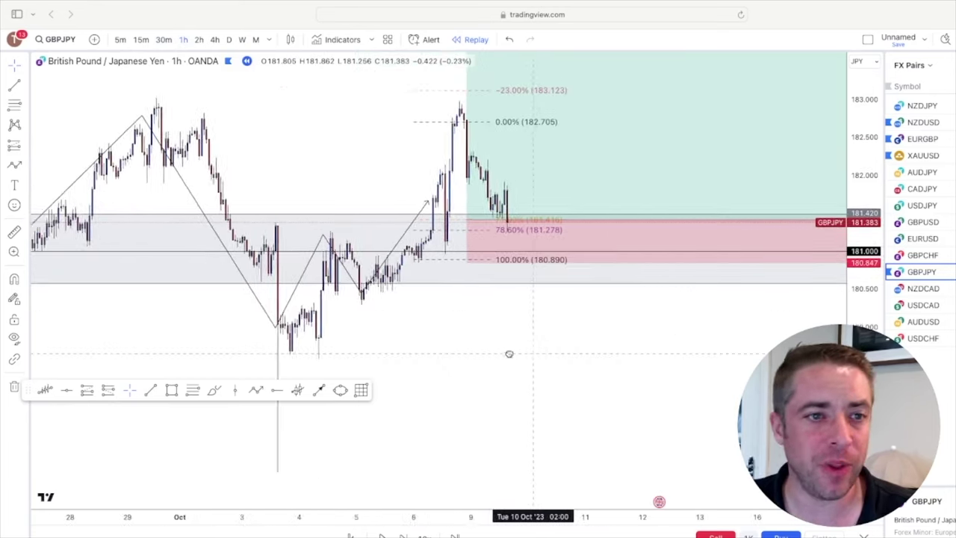
# Switch to the 4-hour timeframe and advance the replay bar by bar until price is back around the retracement's 0.00% level.
pyautogui.write('4h')
pyautogui.press('Return')
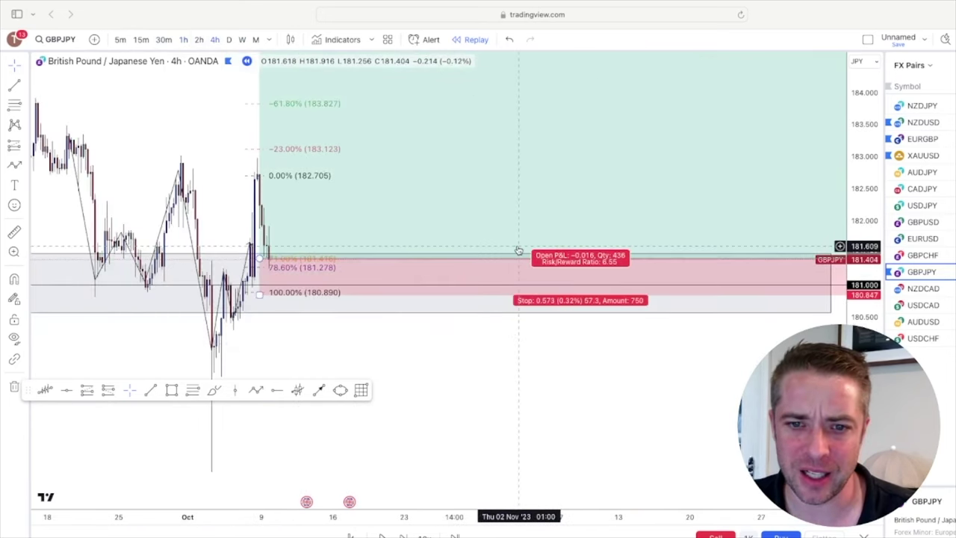
pyautogui.moveTo(869, 213); pyautogui.dragTo(685, 299)
pyautogui.scroll(-3, 685, 299)
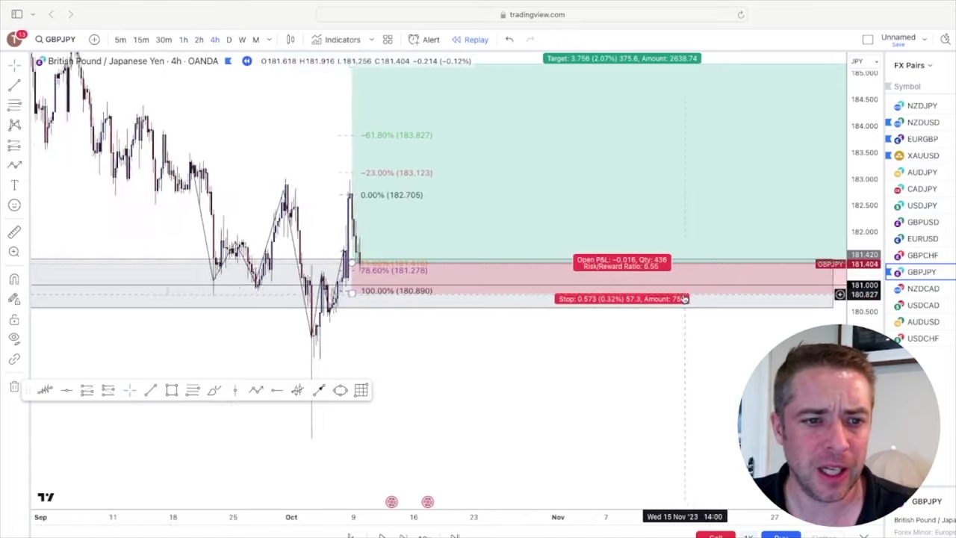
pyautogui.moveTo(611, 336); pyautogui.dragTo(531, 337)
pyautogui.click(403, 535)
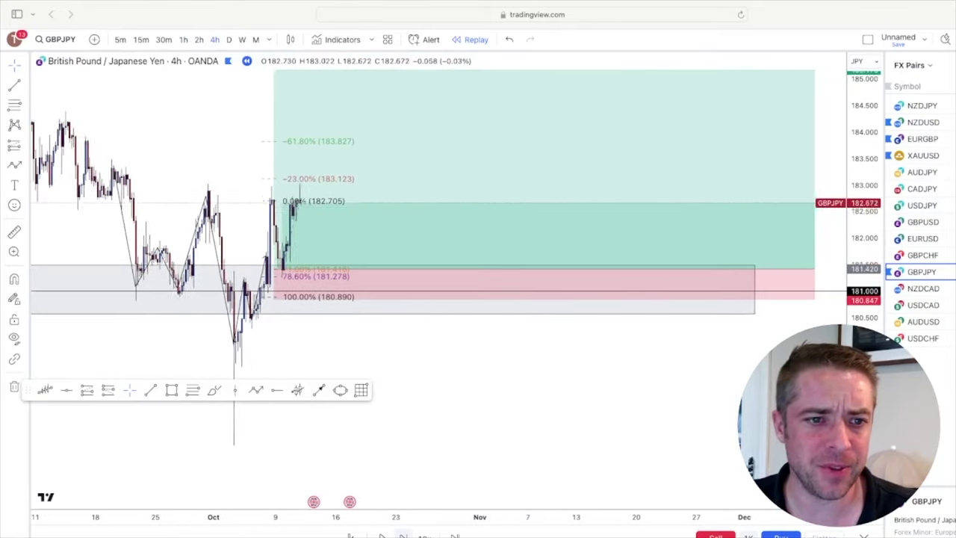
# Bring the 4-hour chart up to the current live bar and review the running long position against its target and stop.
pyautogui.hscroll(10, 374, 412)
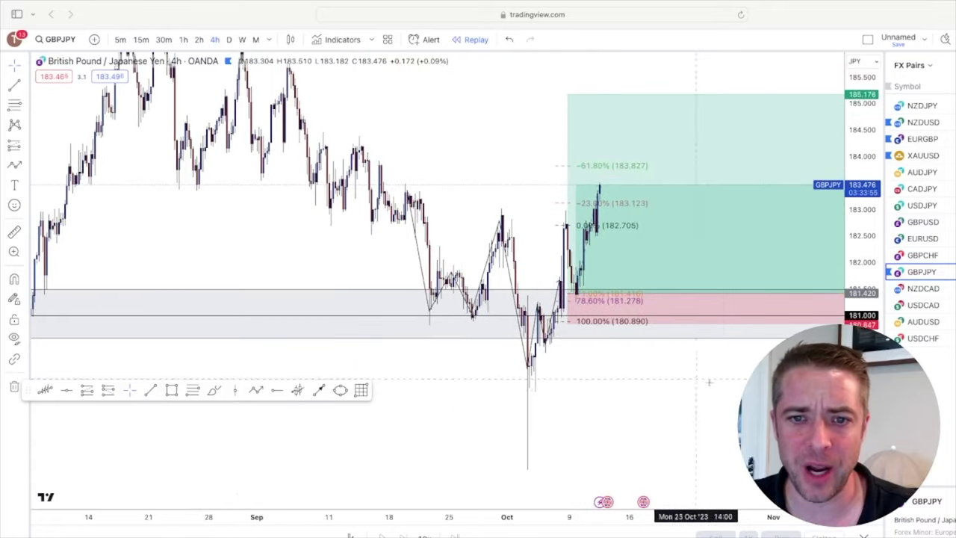
pyautogui.click(650, 203)
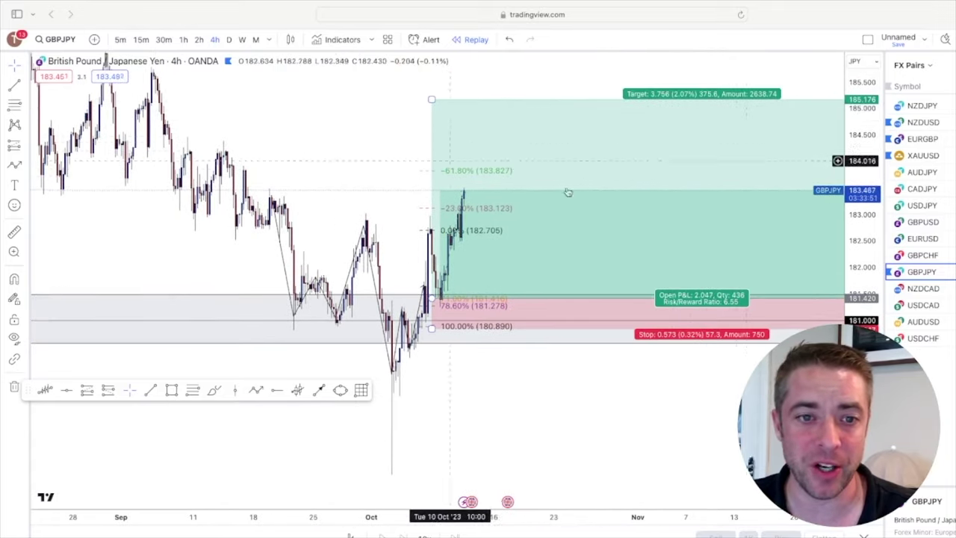
pyautogui.click(646, 358)
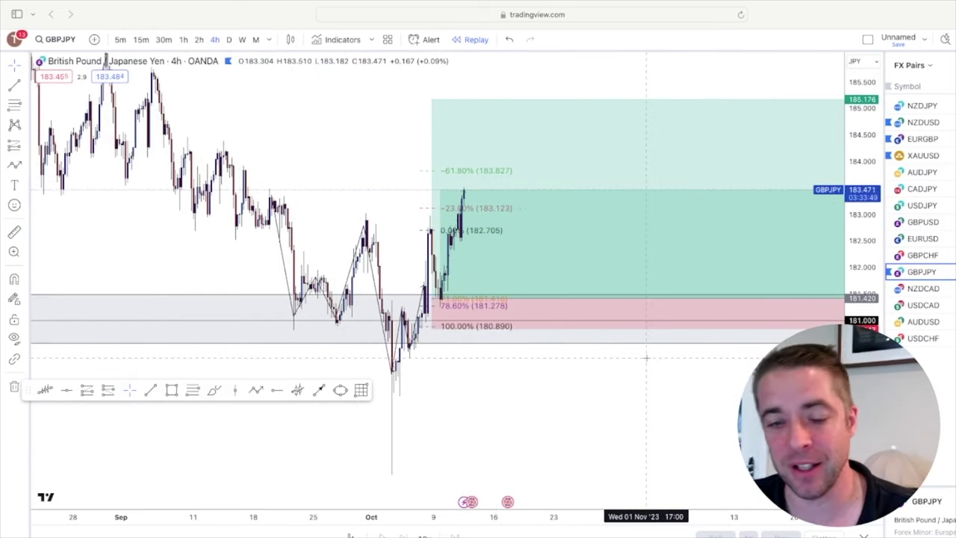
pyautogui.click(553, 269)
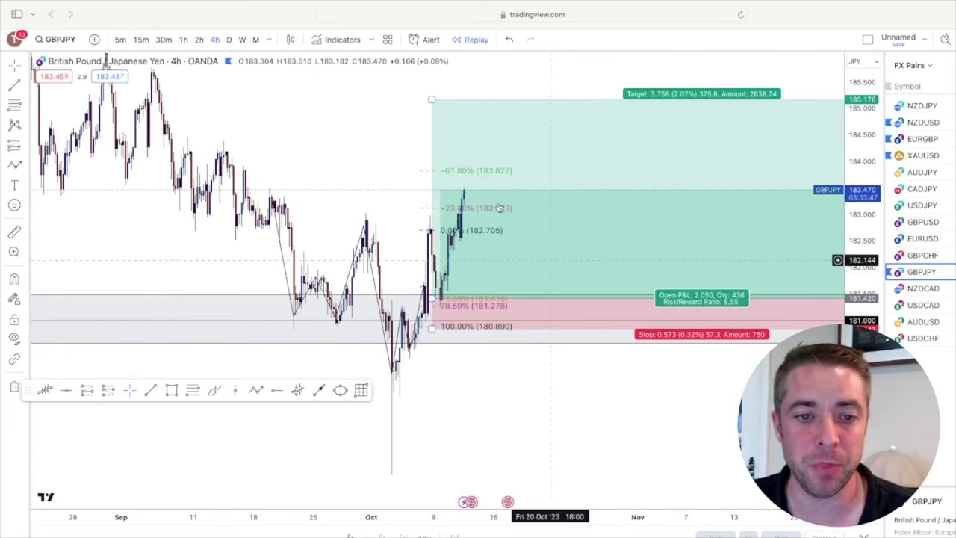
pyautogui.click(416, 373)
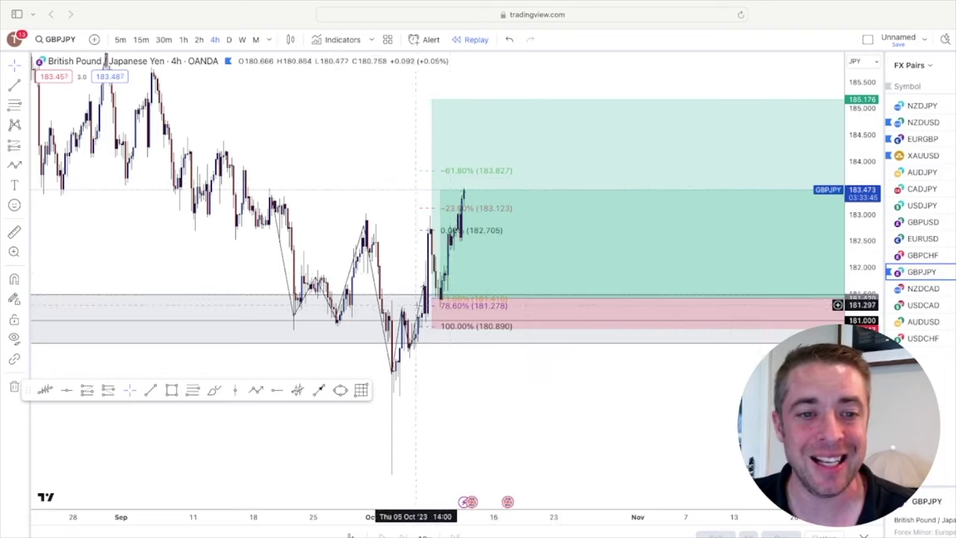